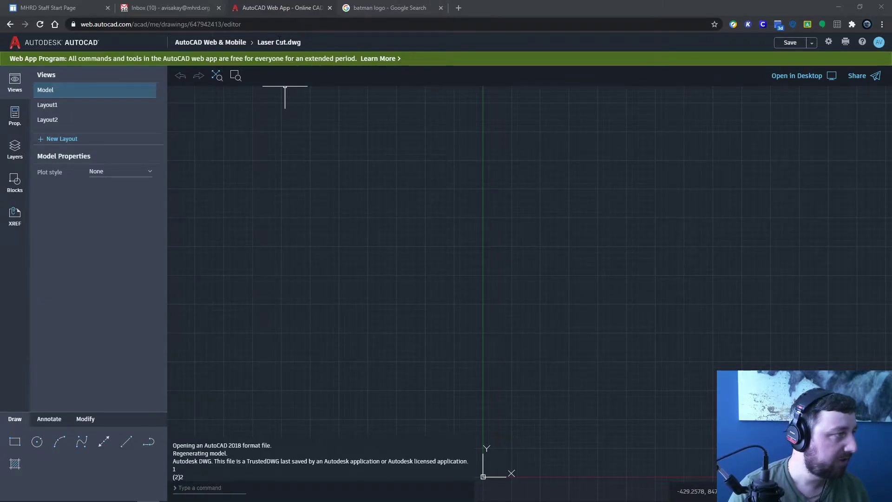
# Step: Bring up the save options for the yellow-and-black Batman logo in the 'batman logo' image results
pyautogui.click(406, 12)
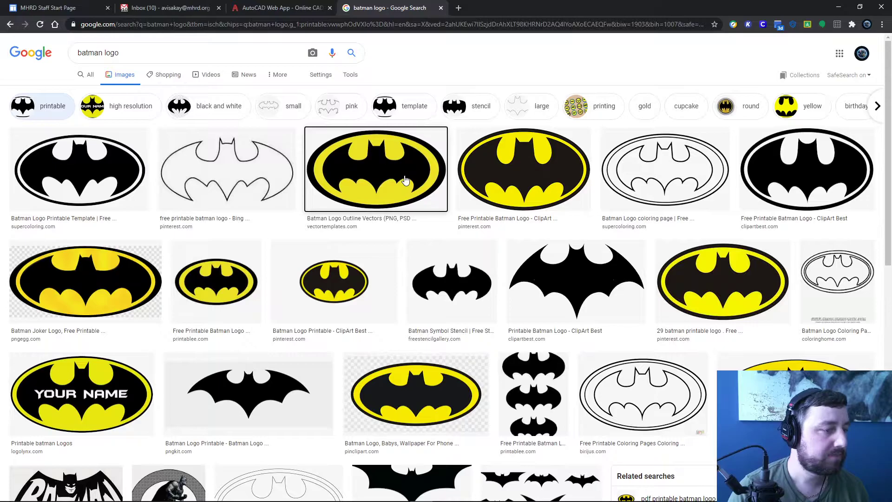
pyautogui.rightClick(403, 174)
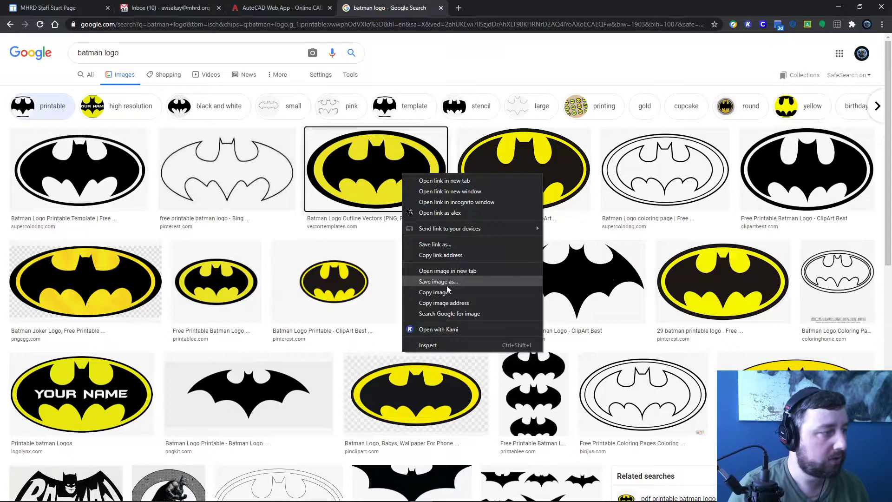
# Step: Attach batman.png as an external reference to Laser Cut.dwg from the XREF panel
pyautogui.click(288, 8)
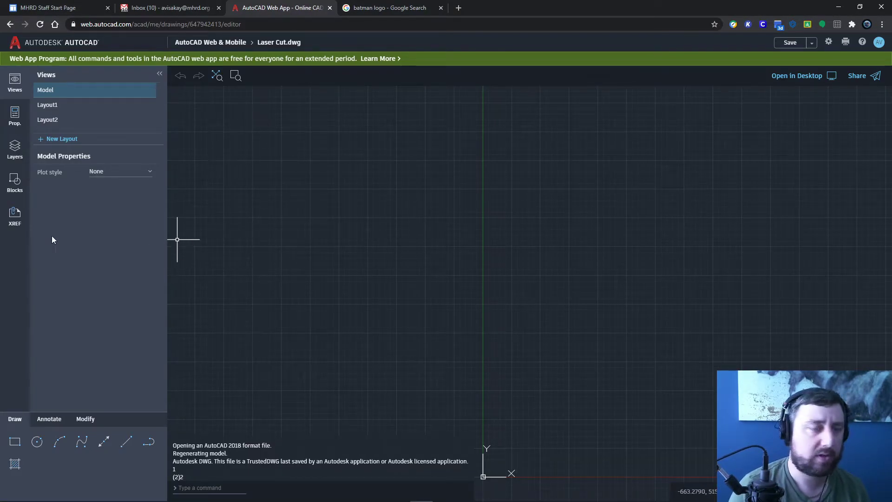
pyautogui.click(15, 220)
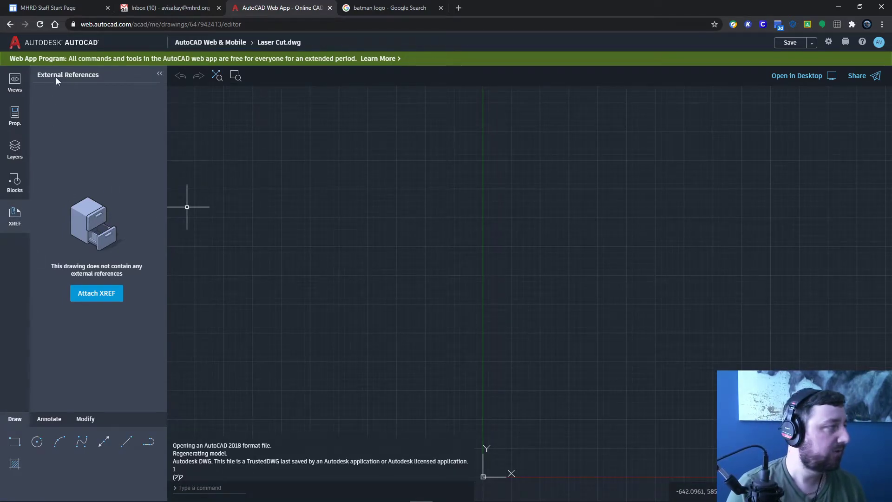
pyautogui.click(97, 293)
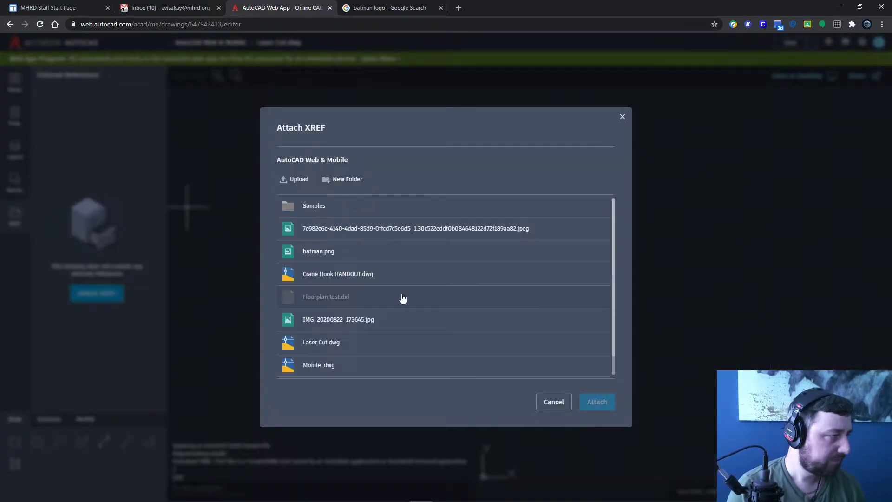
pyautogui.click(358, 259)
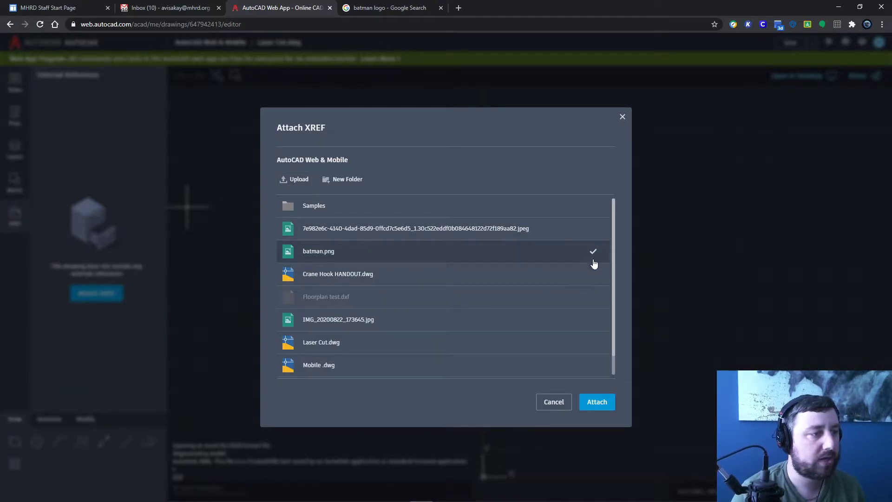
pyautogui.click(597, 402)
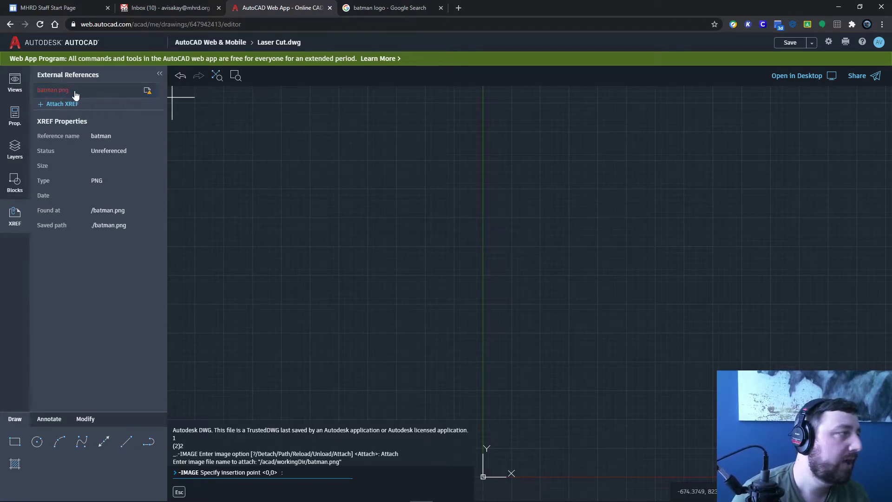
# Step: Insert the Batman image at 0,0 with scale 1 and rotation 0, centred in view, and show the layers list
pyautogui.press('Return')
pyautogui.press('Return')
pyautogui.press('Return')
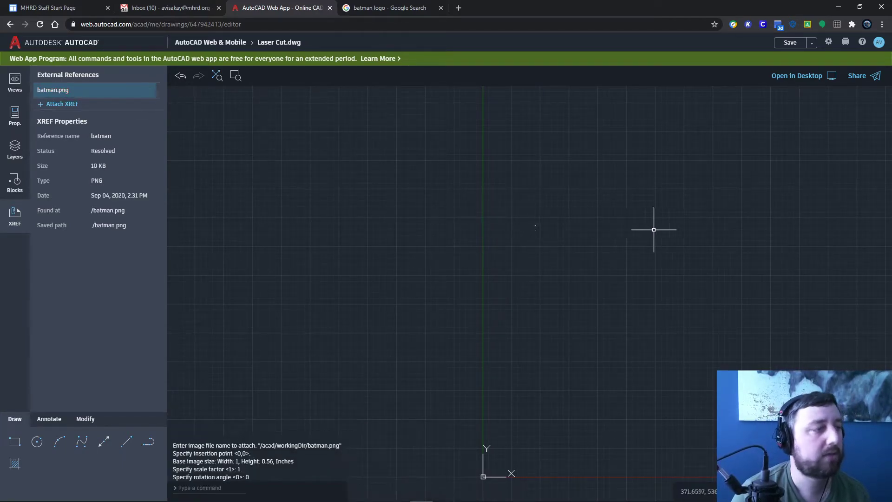
pyautogui.scroll(5, 535, 228)
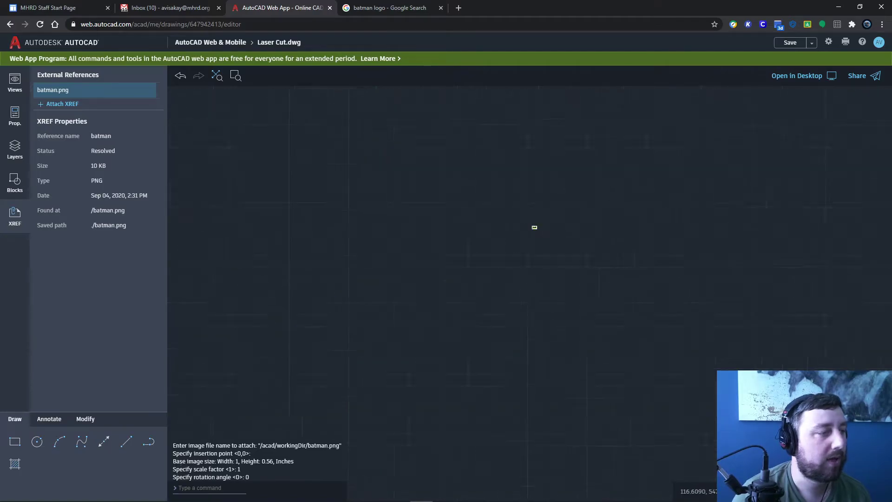
pyautogui.scroll(10, 535, 228)
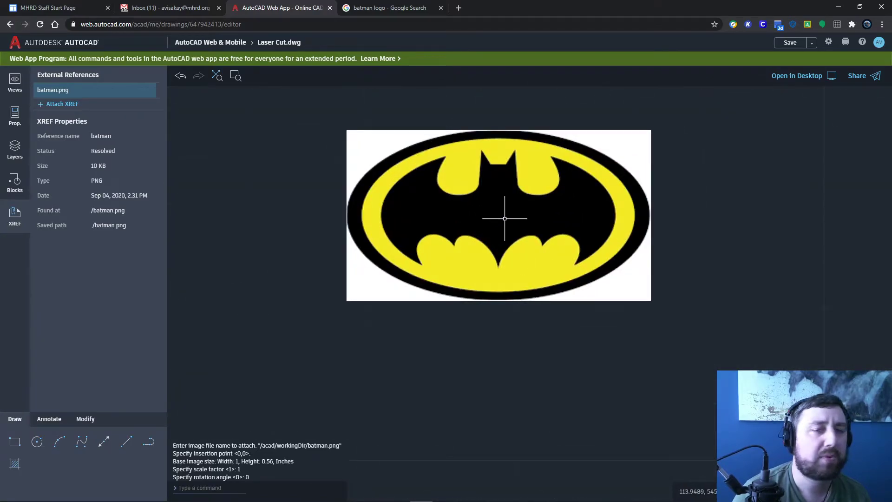
pyautogui.moveTo(504, 219); pyautogui.dragTo(547, 247, button='middle')
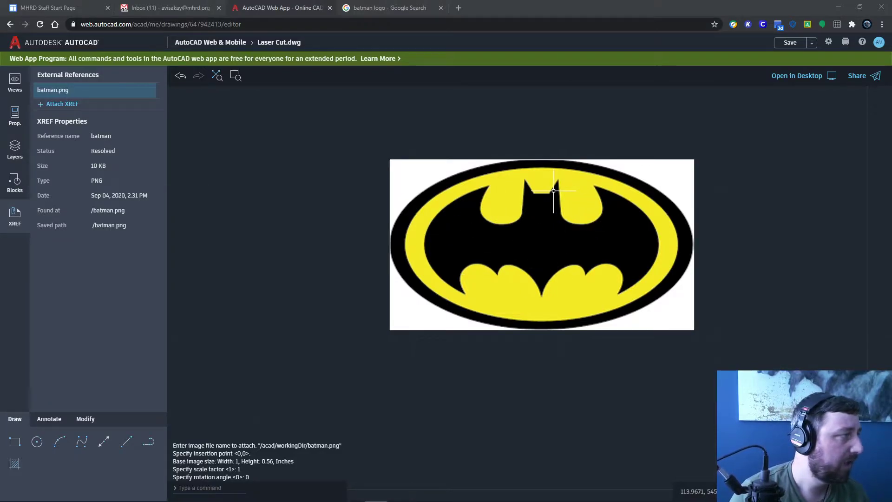
pyautogui.click(15, 149)
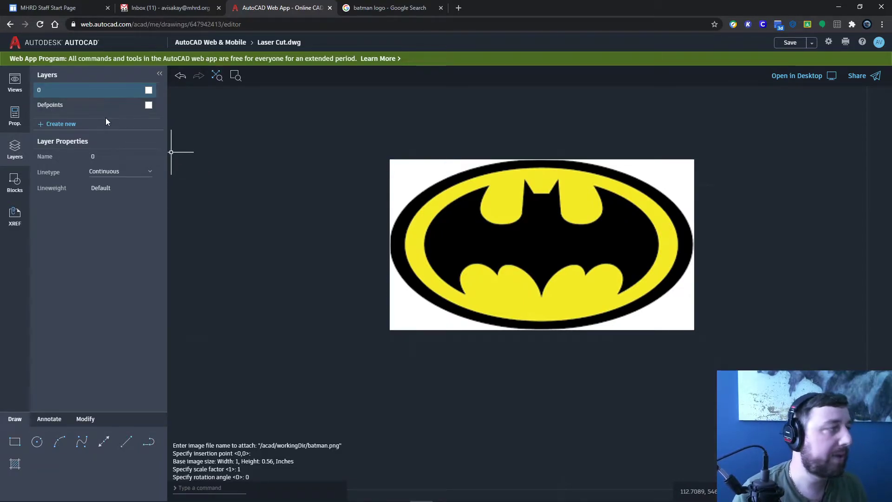
# Step: Create two new layers named CUT and ENGRAVE in the Layers panel
pyautogui.moveTo(119, 93)
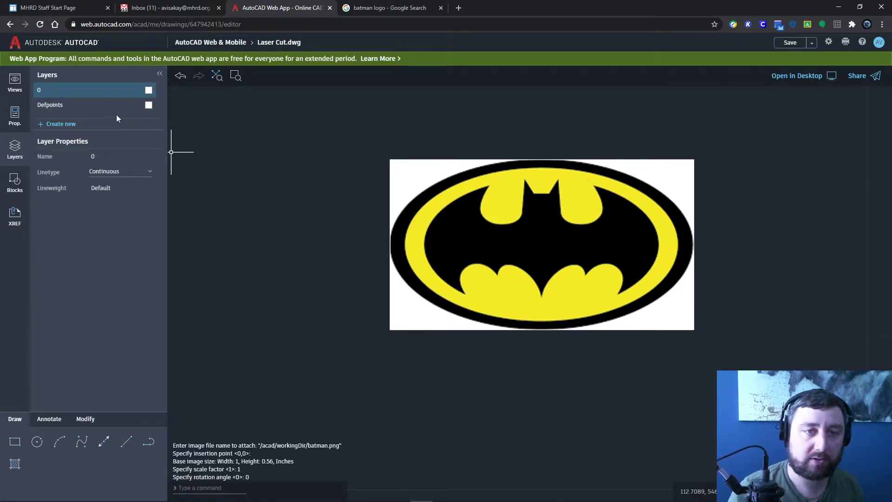
pyautogui.click(51, 125)
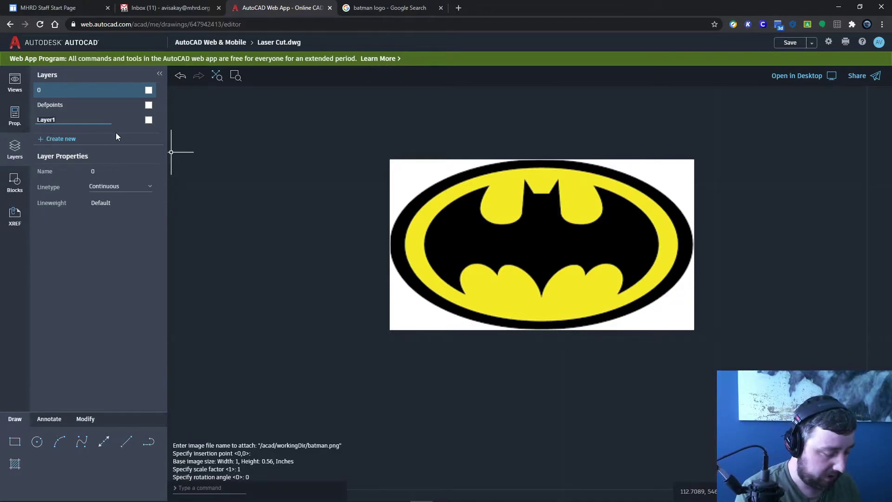
pyautogui.write('CUT')
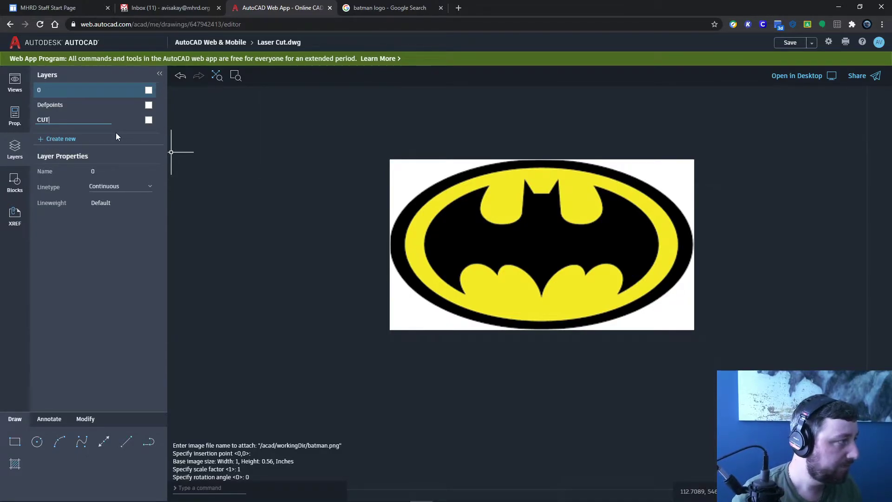
pyautogui.click(79, 138)
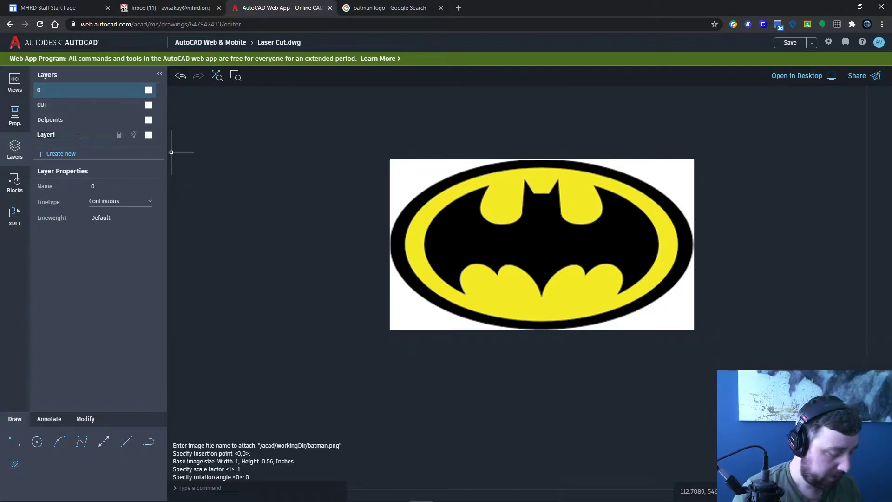
pyautogui.write('ENGRAVE')
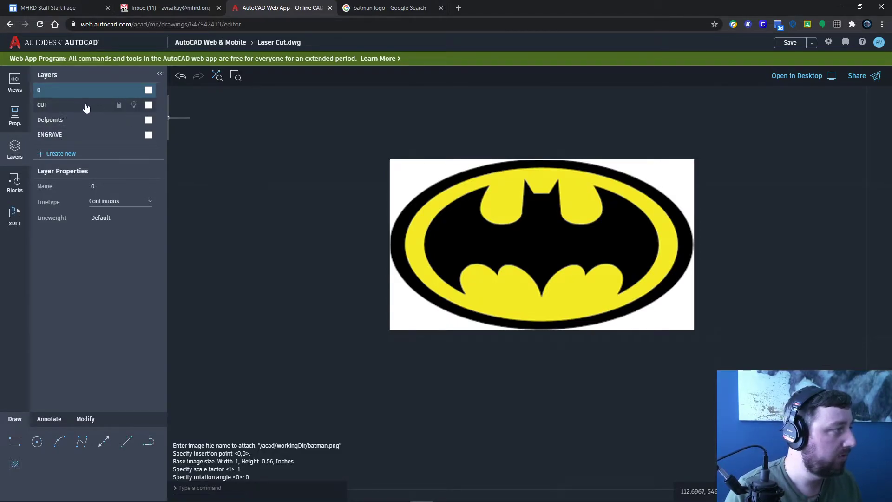
# Step: Set the CUT layer colour to green and the ENGRAVE layer colour to red
pyautogui.click(148, 105)
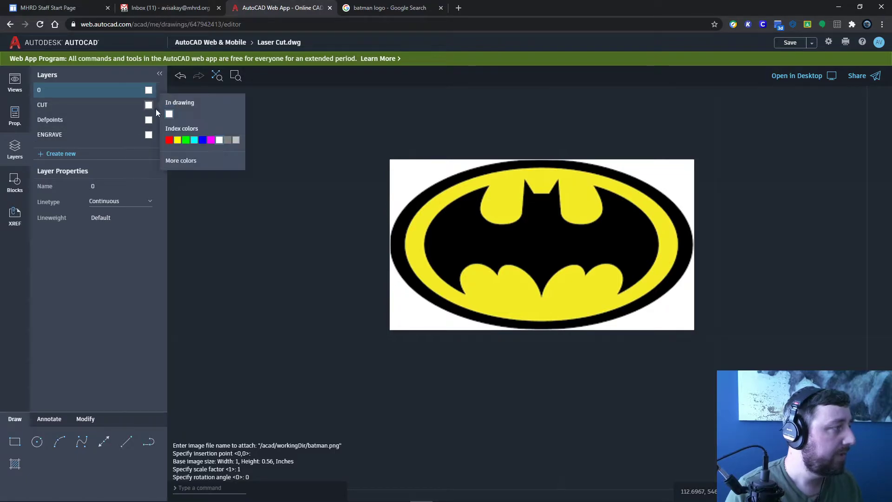
pyautogui.click(186, 140)
pyautogui.click(149, 135)
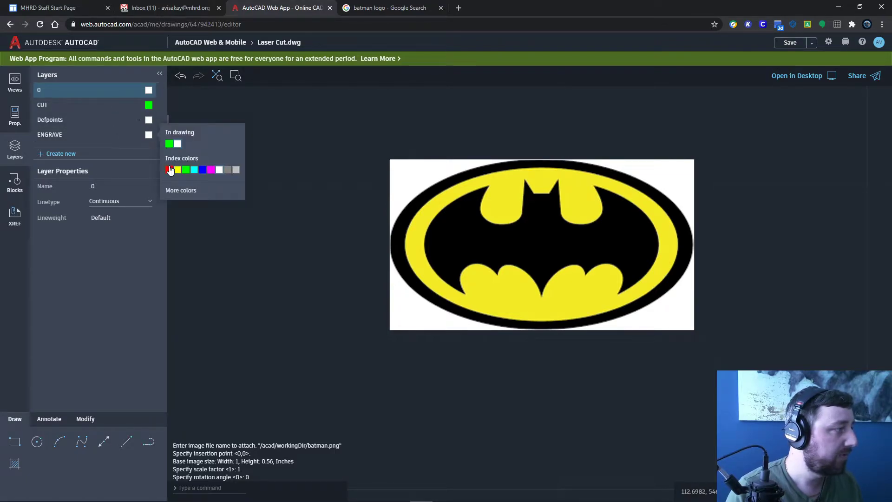
pyautogui.click(169, 170)
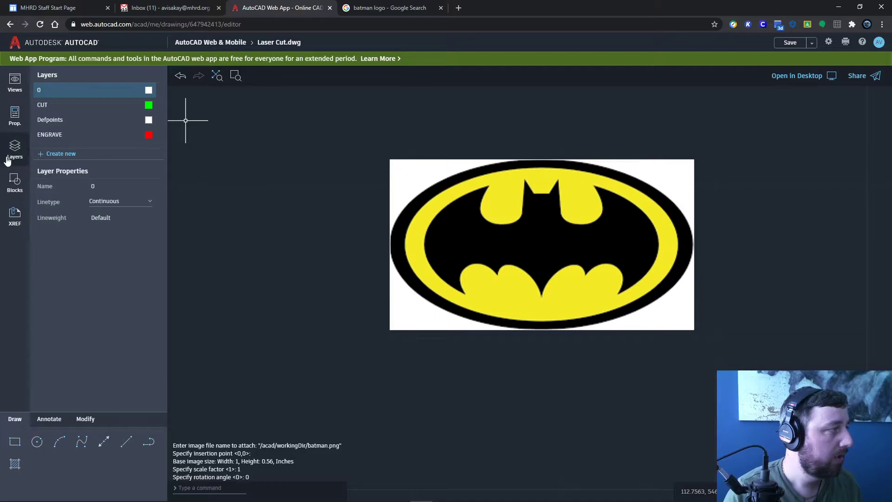
# Step: Look at the Layout1 paper view, then return to model space and the layers list
pyautogui.click(13, 87)
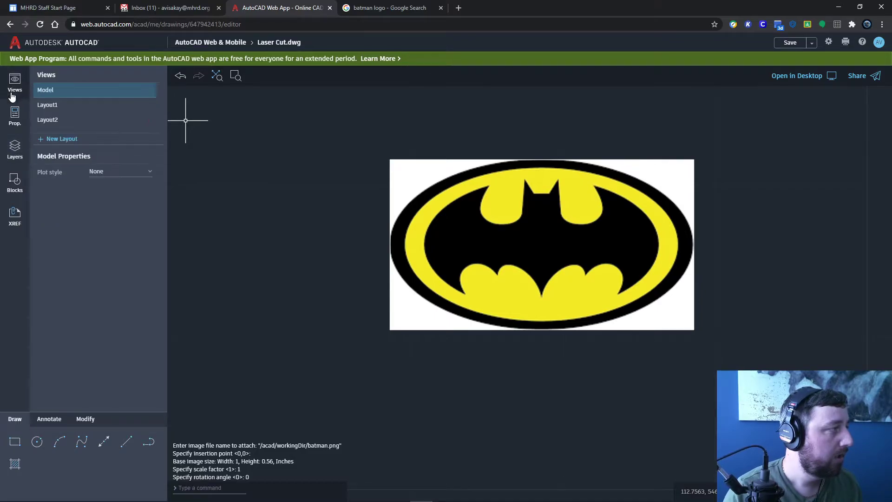
pyautogui.click(62, 107)
pyautogui.click(69, 93)
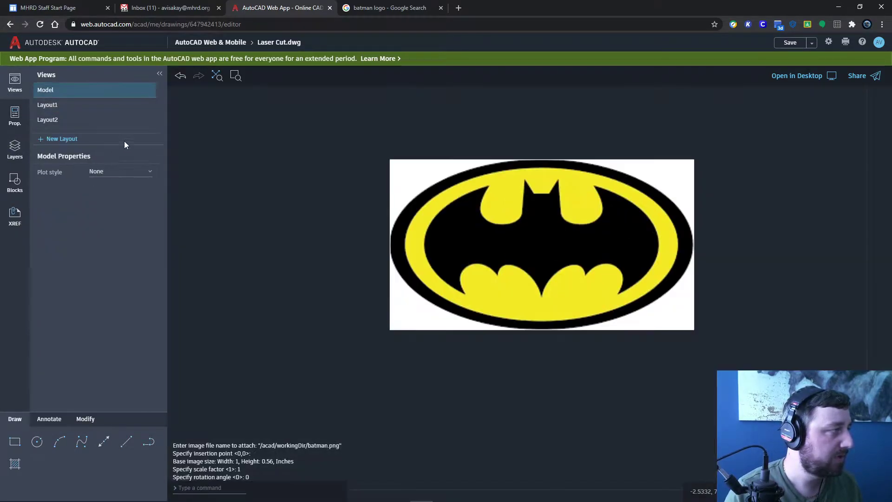
pyautogui.click(15, 148)
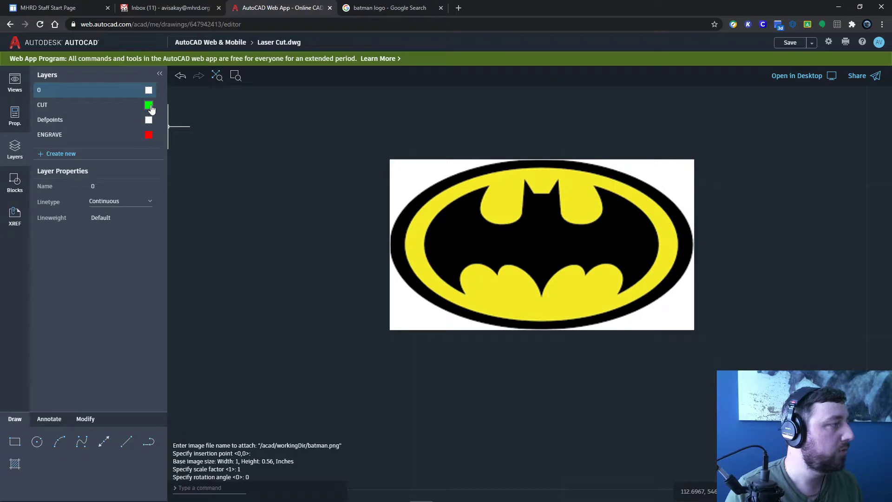
# Step: Make CUT the current layer and toggle layer 0's visibility to check the Batman image
pyautogui.click(103, 106)
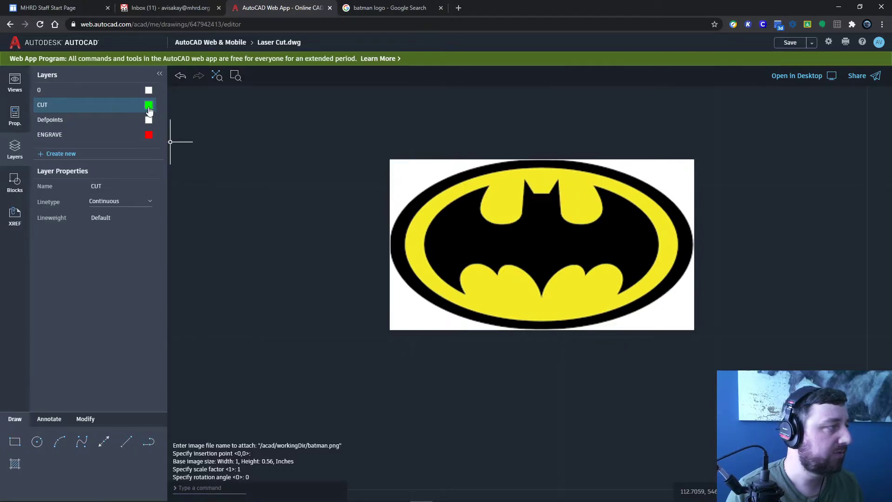
pyautogui.moveTo(134, 93)
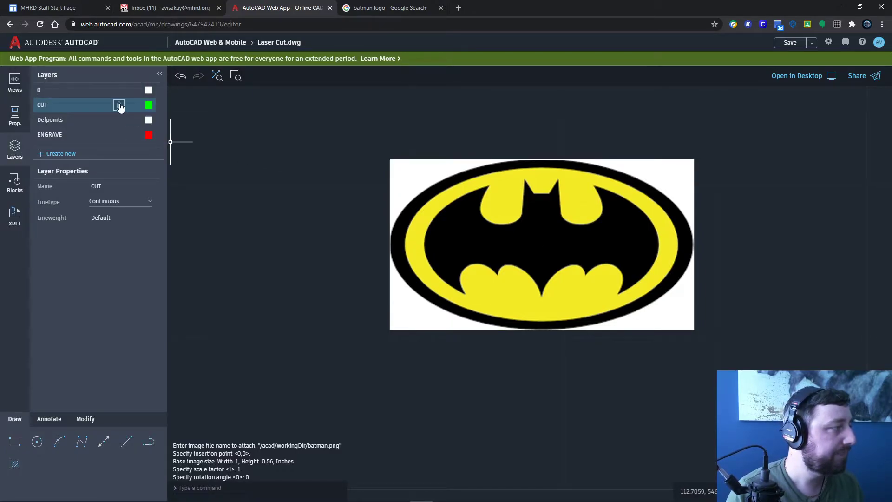
pyautogui.click(134, 91)
pyautogui.click(134, 90)
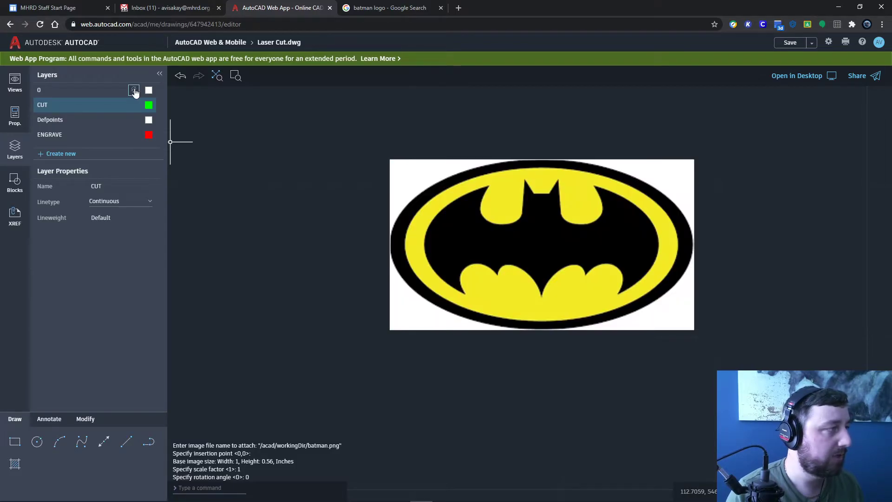
pyautogui.click(134, 90)
pyautogui.click(134, 90)
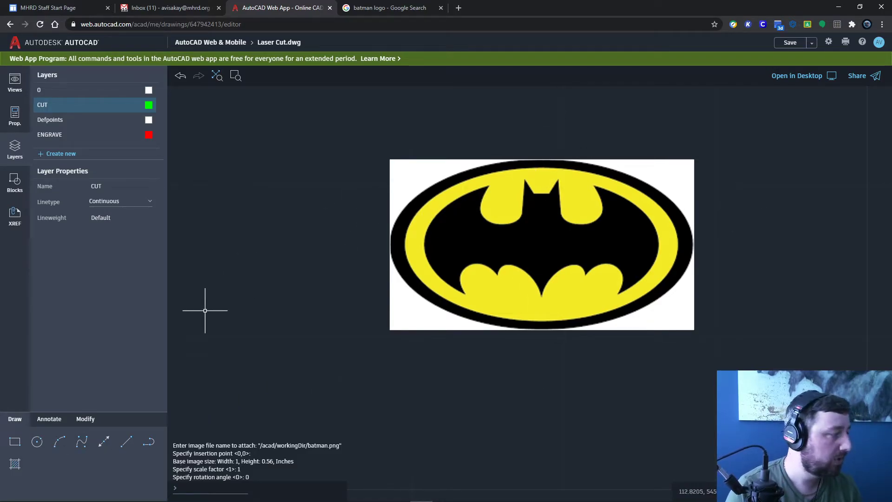
# Step: Draw green vertical and horizontal centre lines edge to edge through the Batman logo's centre
pyautogui.click(126, 441)
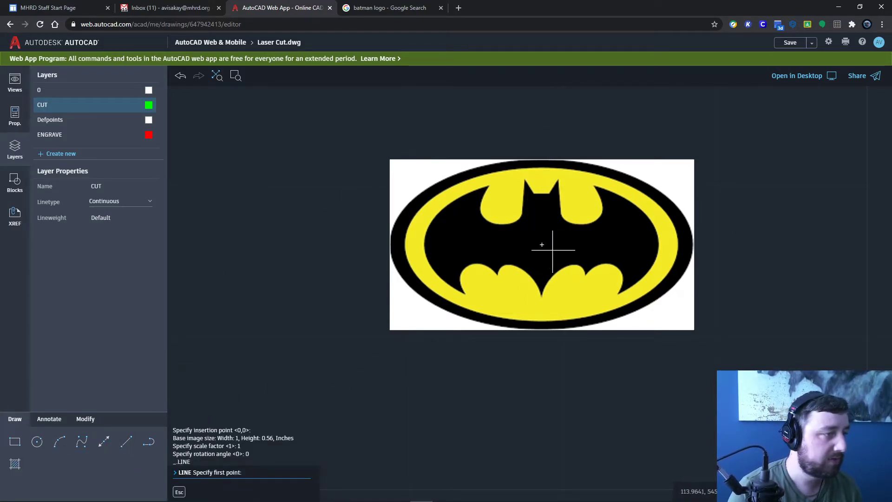
pyautogui.click(542, 160)
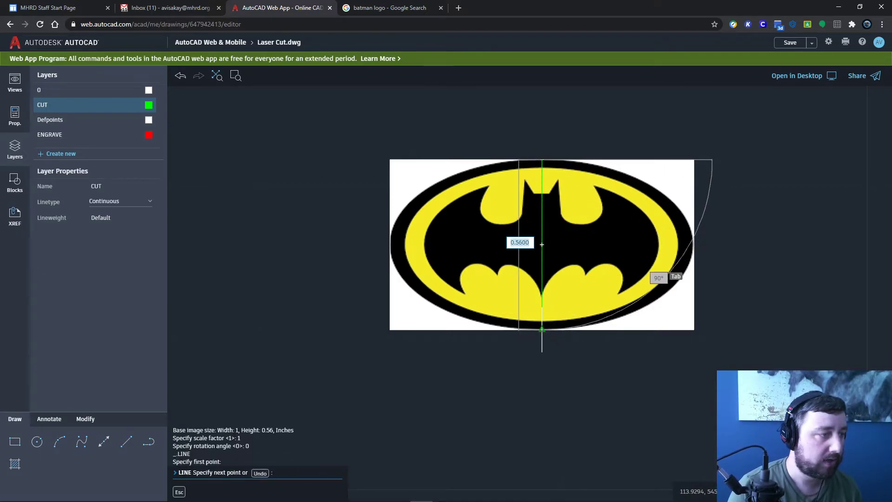
pyautogui.click(542, 329)
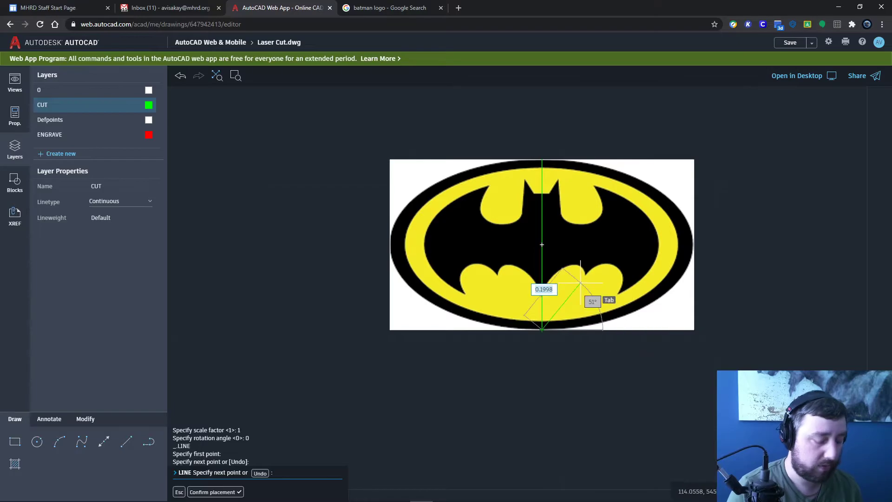
pyautogui.press('Return')
pyautogui.press('Return')
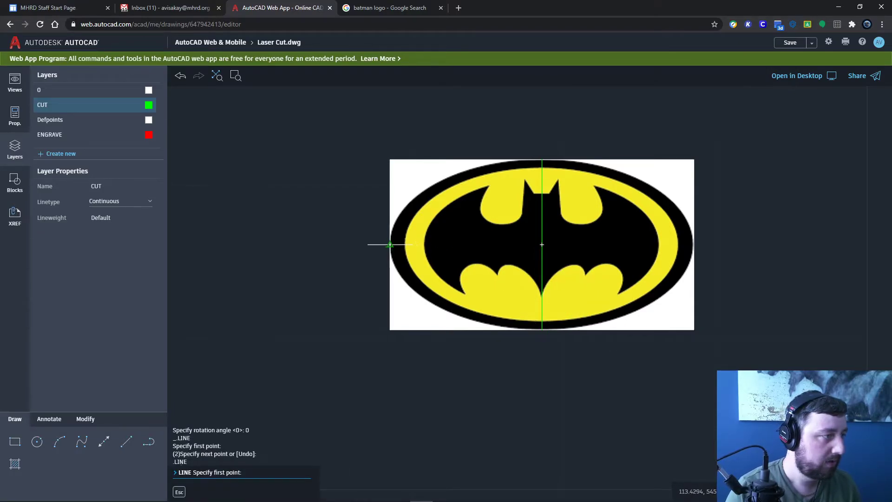
pyautogui.click(390, 244)
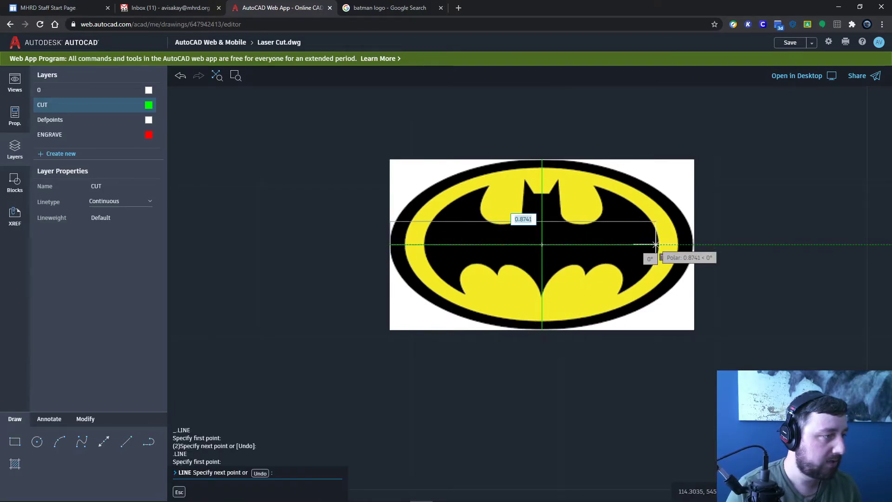
pyautogui.click(694, 243)
pyautogui.press('Return')
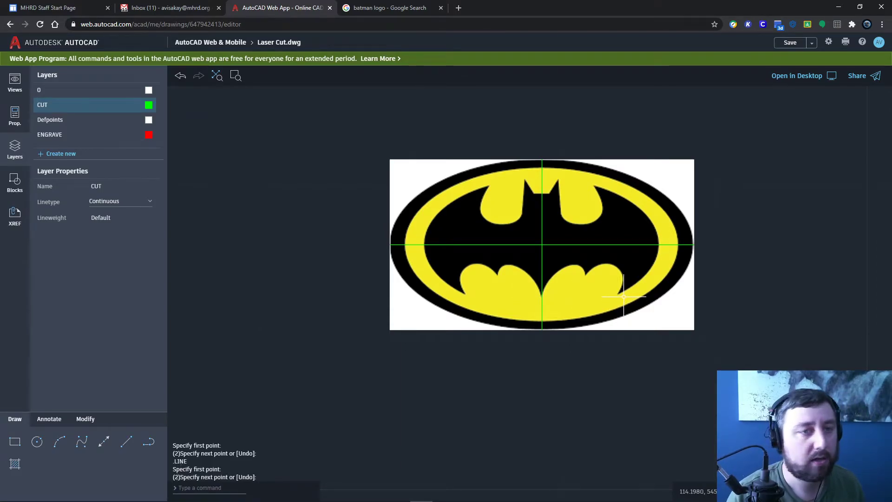
pyautogui.scroll(2, 624, 296)
pyautogui.moveTo(624, 296)
pyautogui.mouseDown(button='middle')
pyautogui.moveTo(696, 340)
pyautogui.moveTo(692, 353)
pyautogui.mouseUp(button='middle')
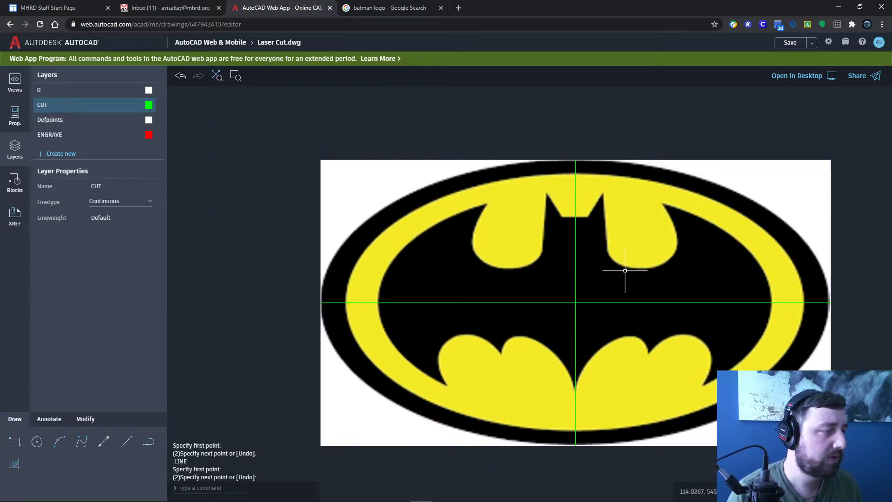
pyautogui.moveTo(623, 273); pyautogui.dragTo(578, 223, button='middle')
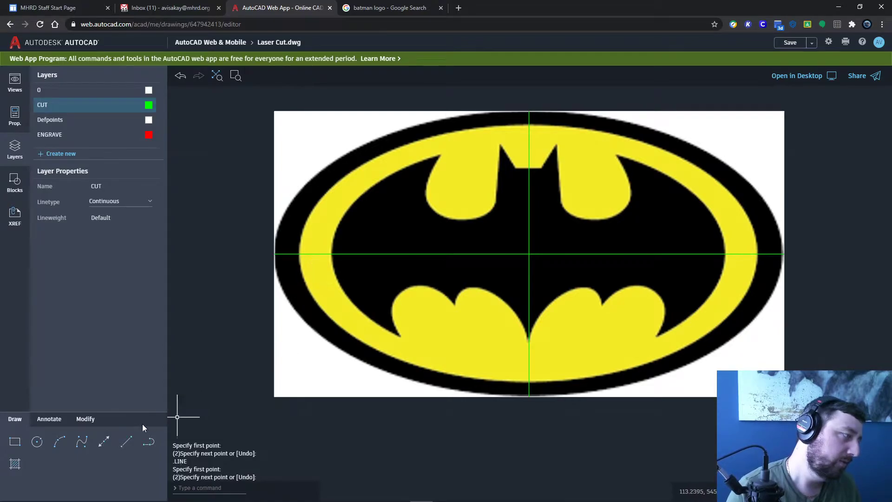
pyautogui.click(59, 441)
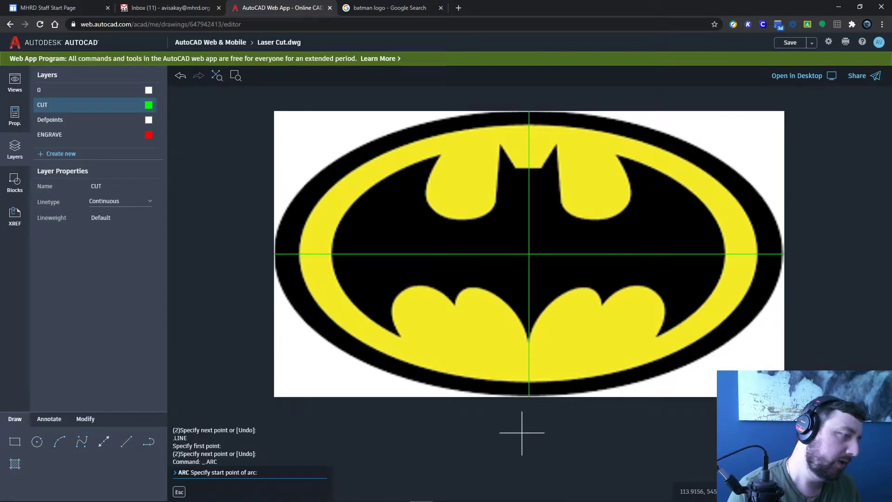
pyautogui.click(529, 396)
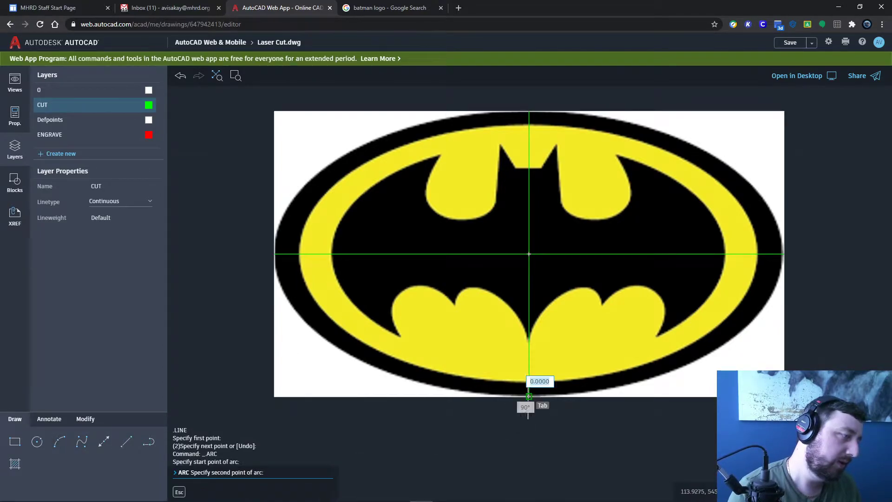
pyautogui.click(274, 254)
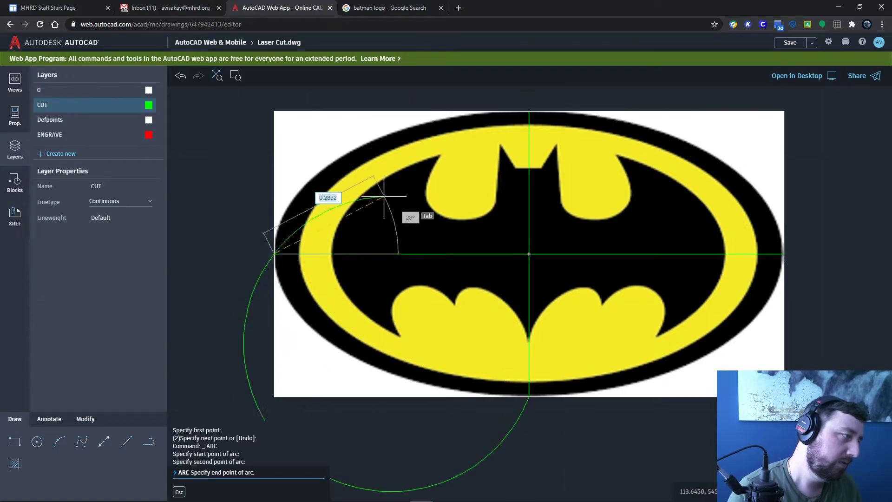
pyautogui.click(529, 111)
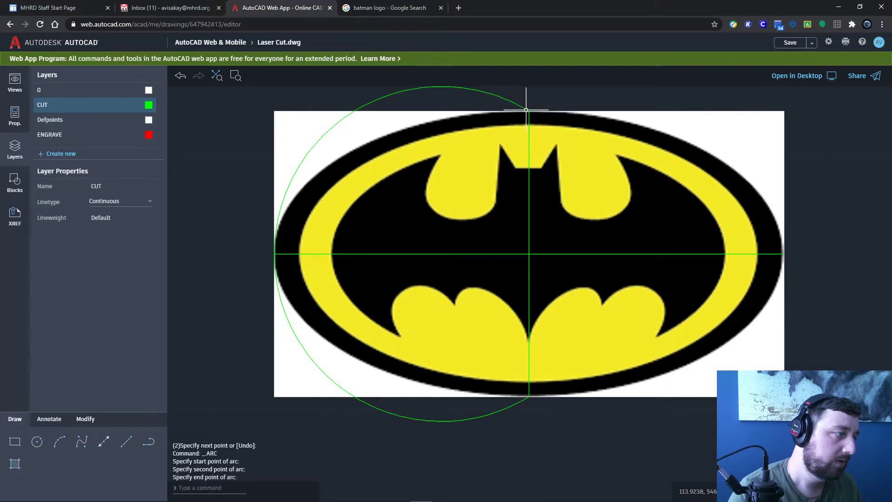
pyautogui.click(485, 92)
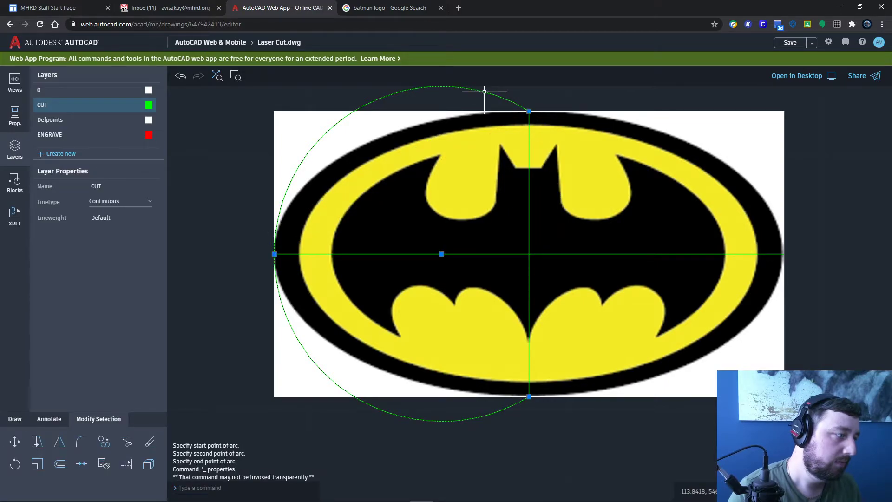
pyautogui.press('Escape')
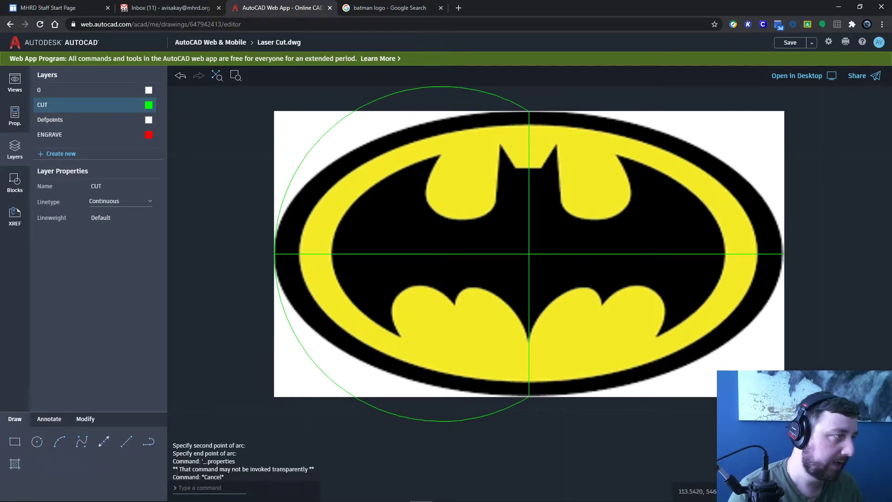
pyautogui.click(390, 95)
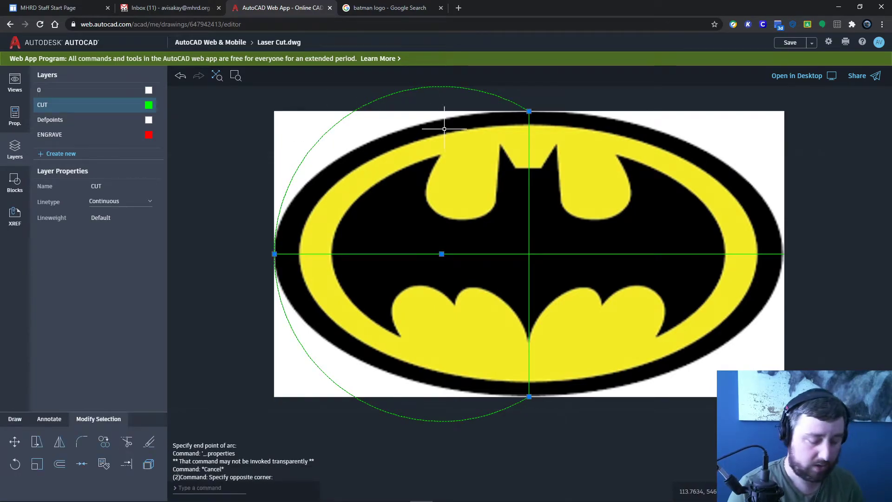
pyautogui.press('Delete')
pyautogui.click(59, 441)
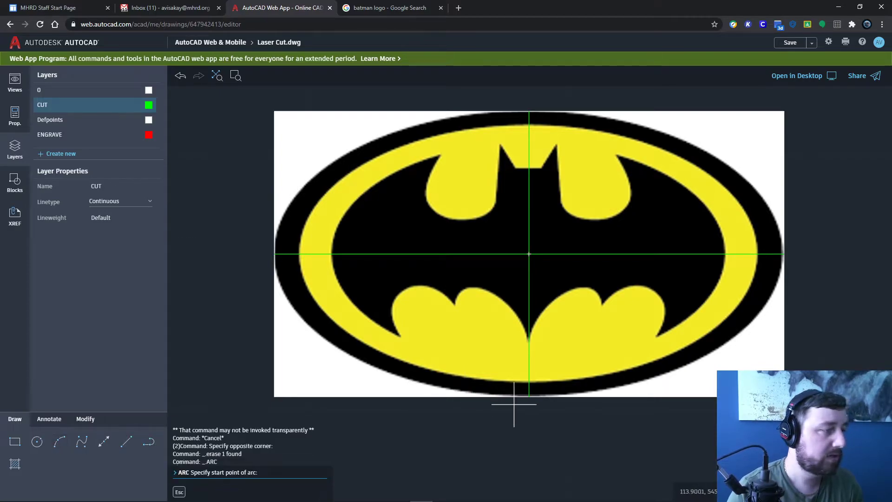
pyautogui.click(529, 396)
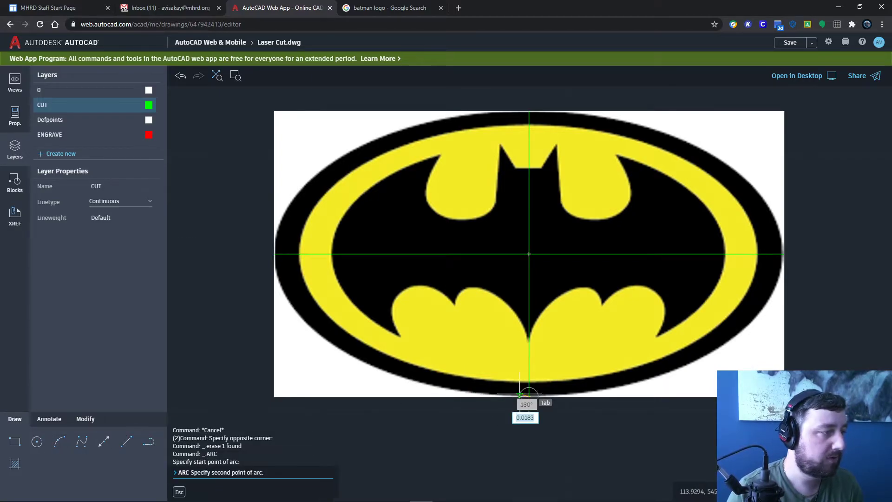
pyautogui.click(275, 254)
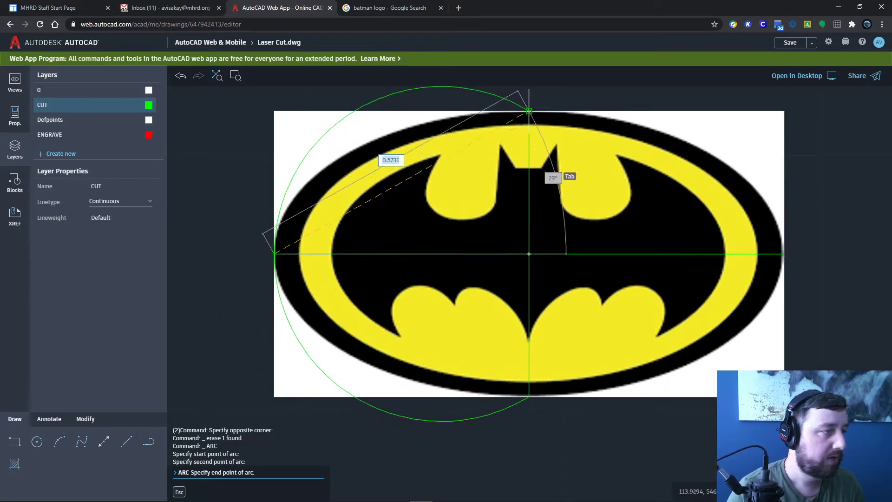
pyautogui.press('Tab')
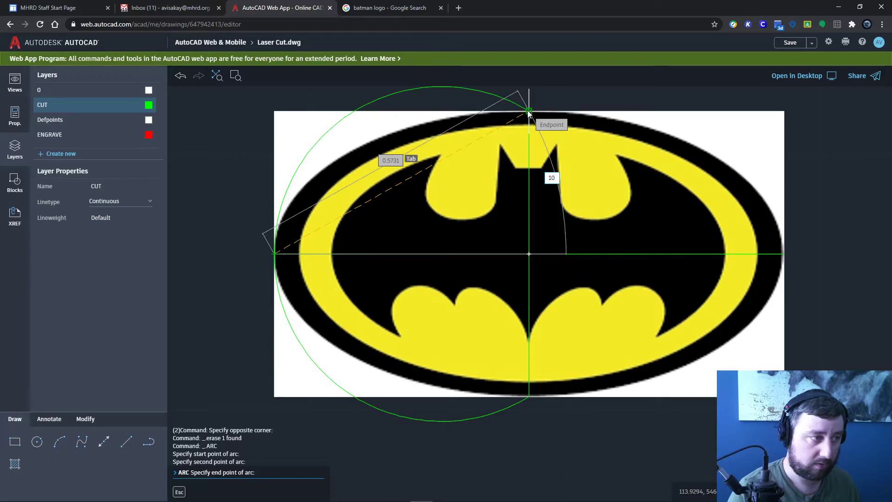
pyautogui.press('Return')
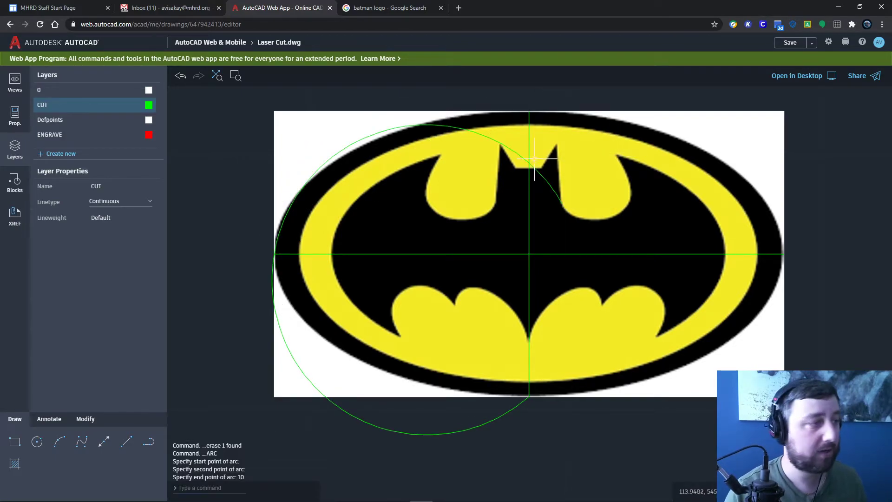
pyautogui.click(479, 134)
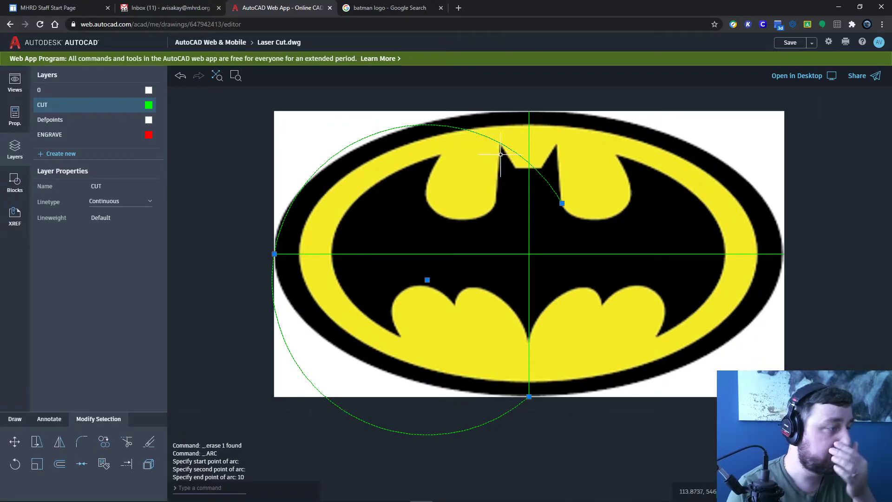
pyautogui.press('Delete')
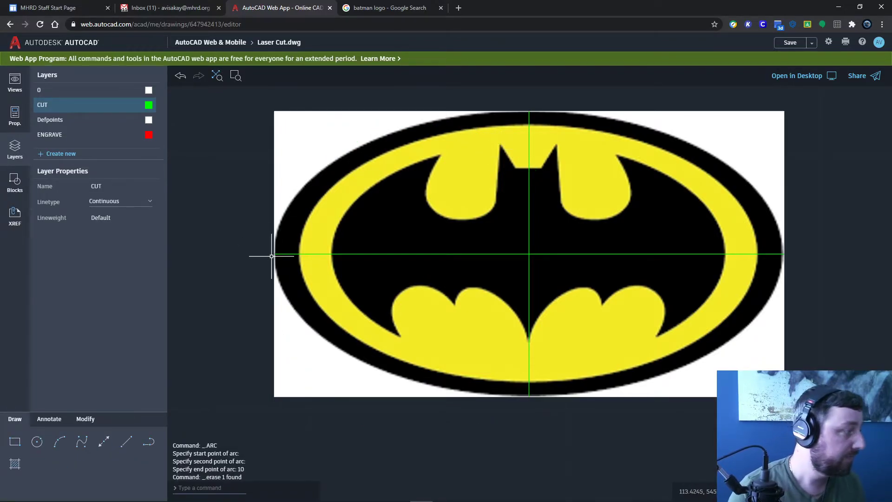
# Step: Start a spline at the horizontal line's left end and place fit points up the logo's outer edge
pyautogui.click(87, 445)
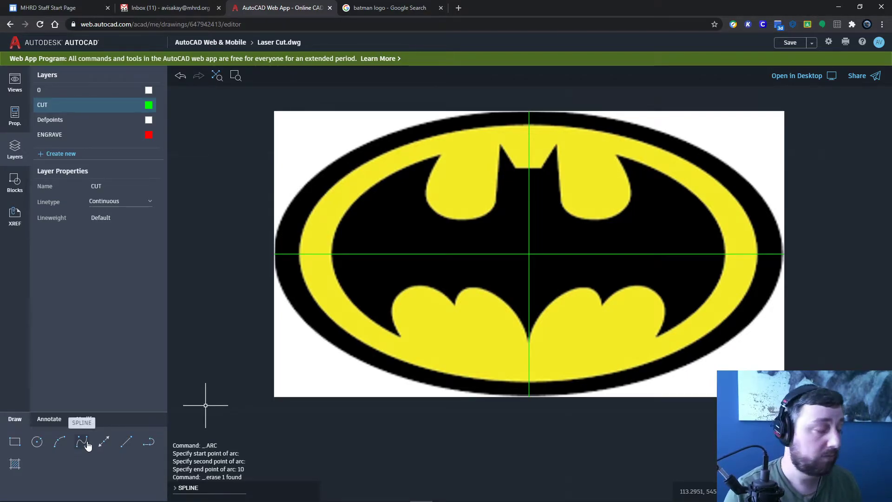
pyautogui.click(82, 443)
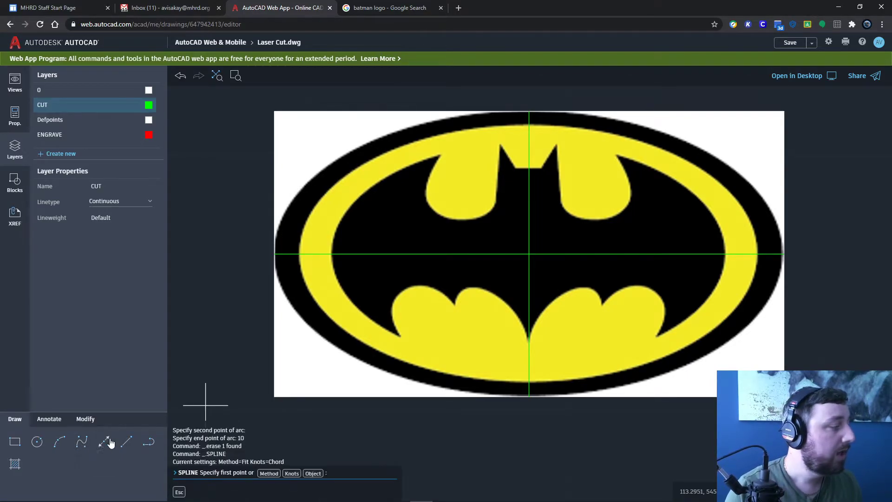
pyautogui.click(274, 253)
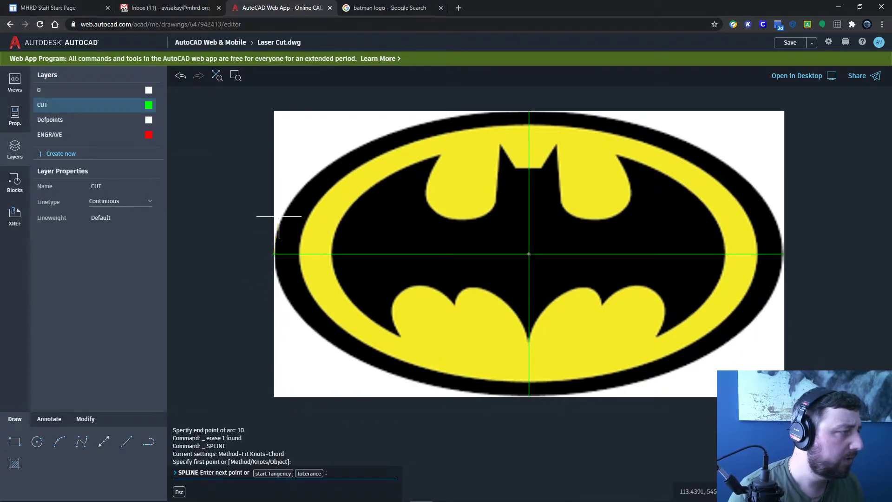
pyautogui.scroll(4, 279, 216)
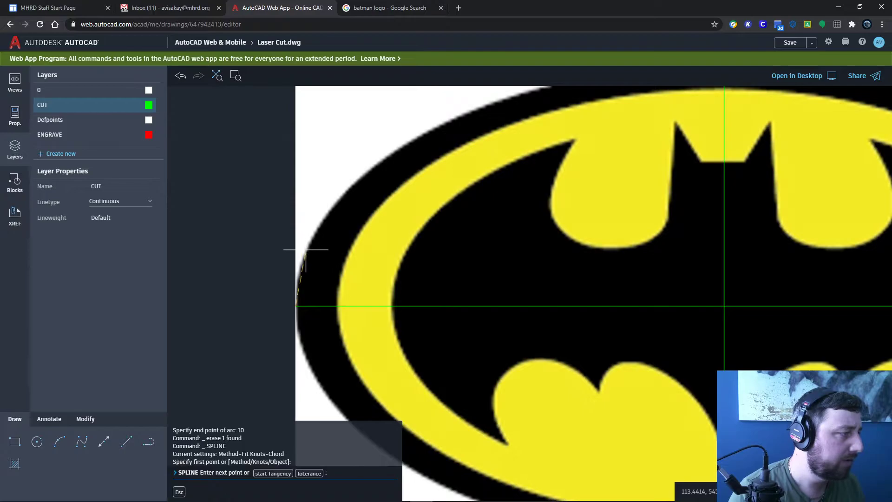
pyautogui.click(307, 248)
pyautogui.click(347, 202)
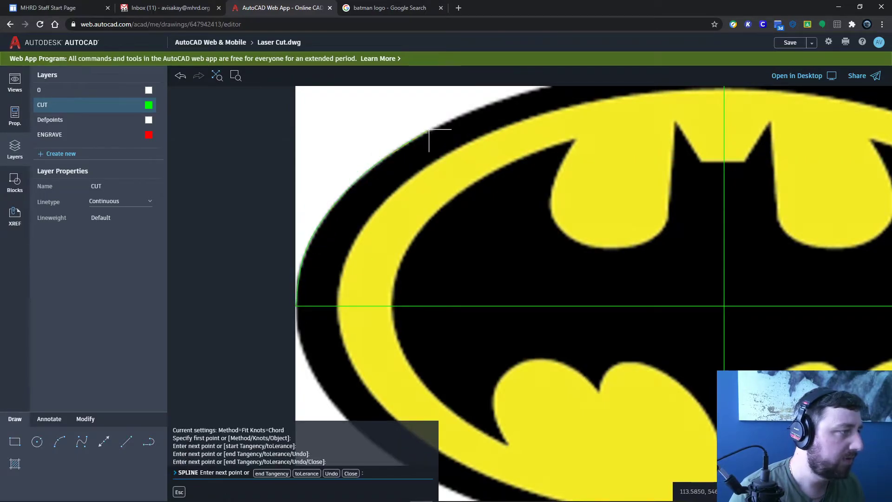
pyautogui.click(431, 135)
# Step: Continue the spline along the logo's top edge toward the top centre and finish it
pyautogui.moveTo(458, 126); pyautogui.dragTo(371, 198, button='middle')
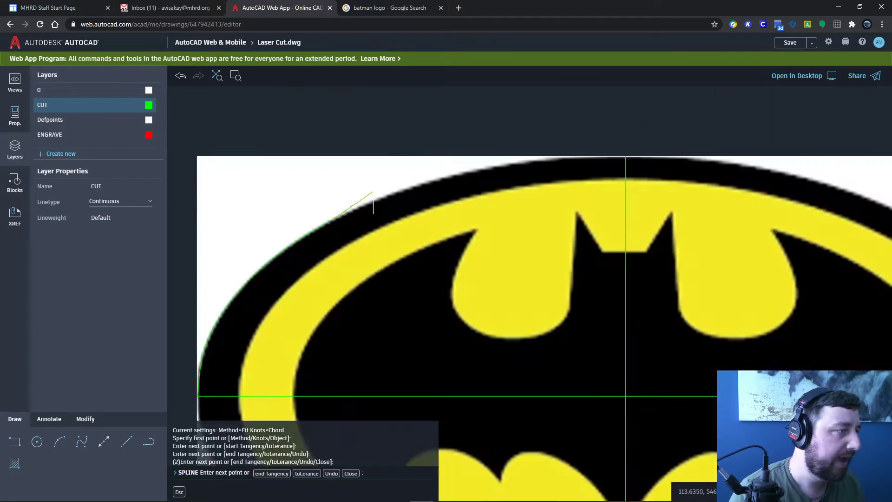
pyautogui.click(381, 198)
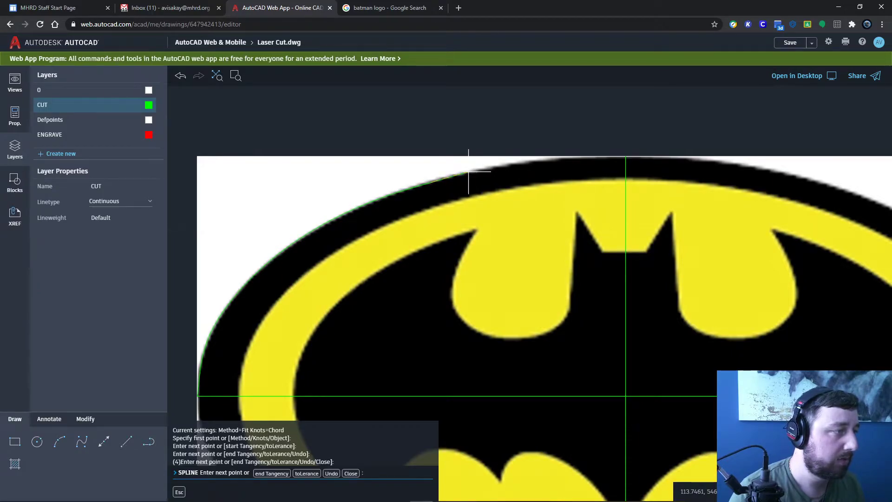
pyautogui.click(511, 164)
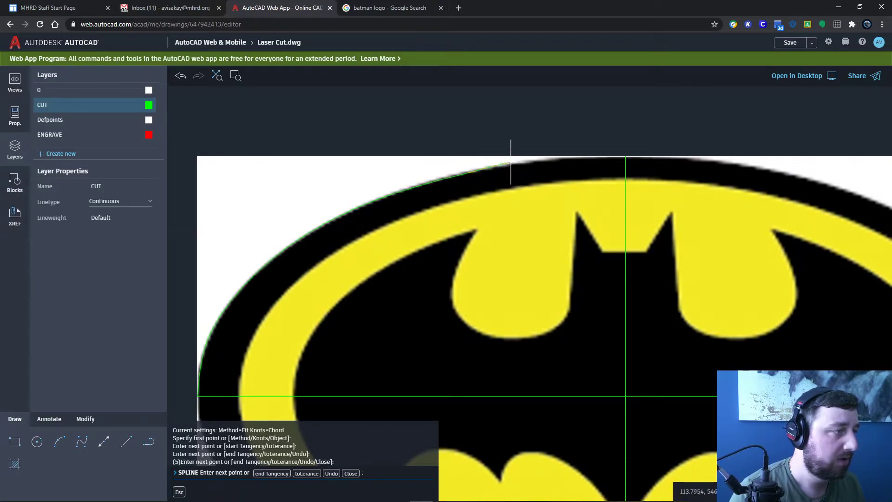
pyautogui.click(560, 156)
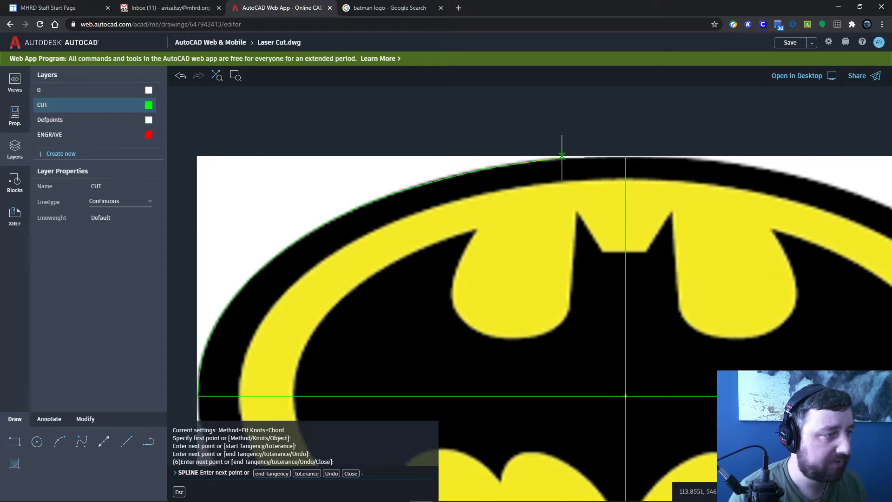
pyautogui.click(526, 162)
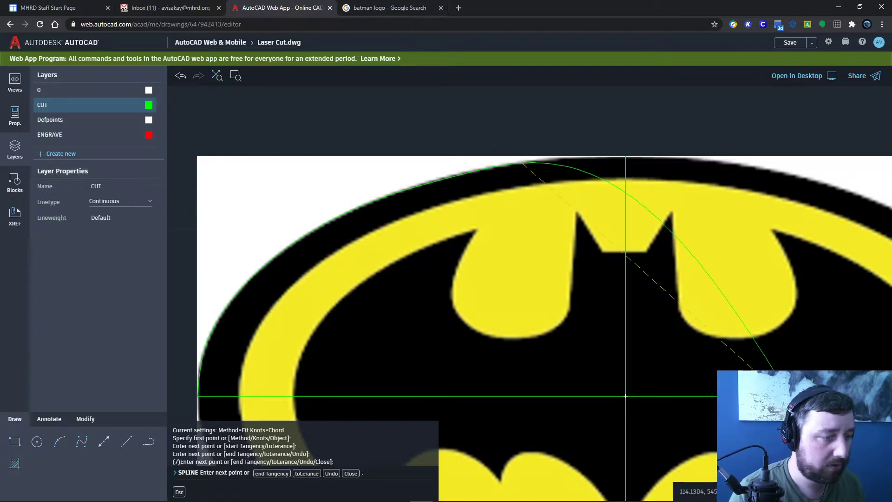
pyautogui.press('Return')
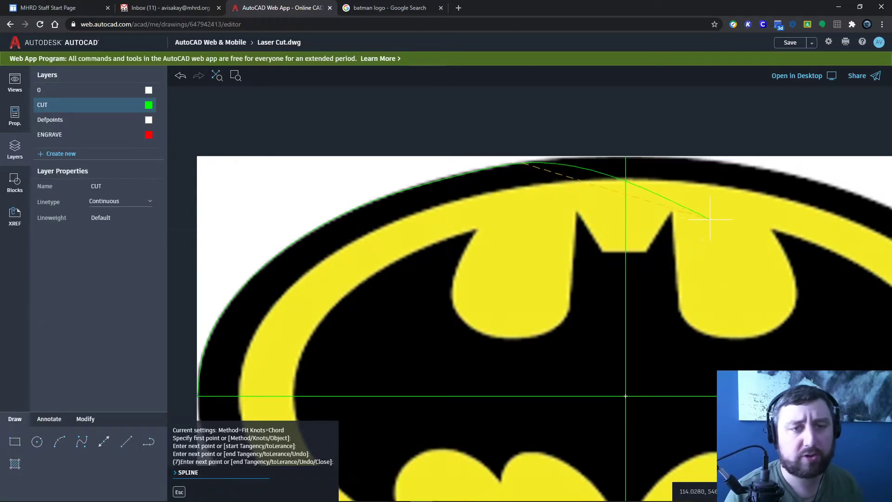
# Step: Add more spline points along the top edge, ending at the vertical centre line's top
pyautogui.scroll(4, 547, 159)
pyautogui.click(559, 160)
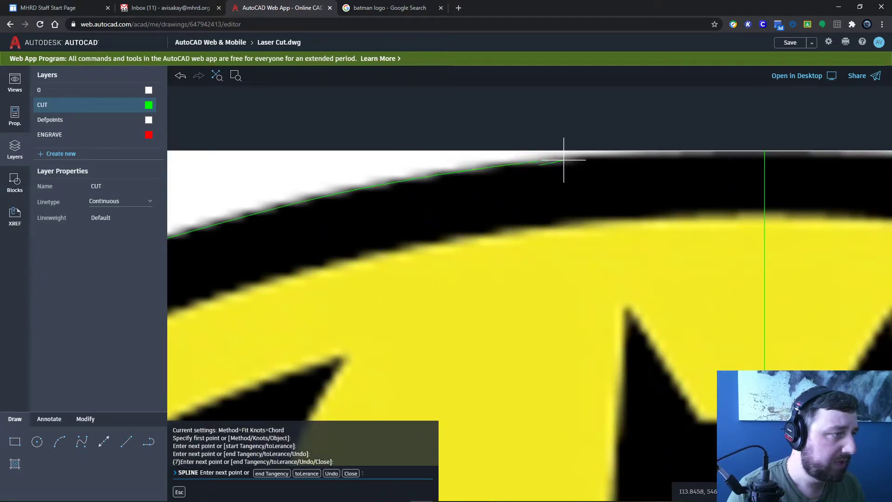
pyautogui.click(725, 153)
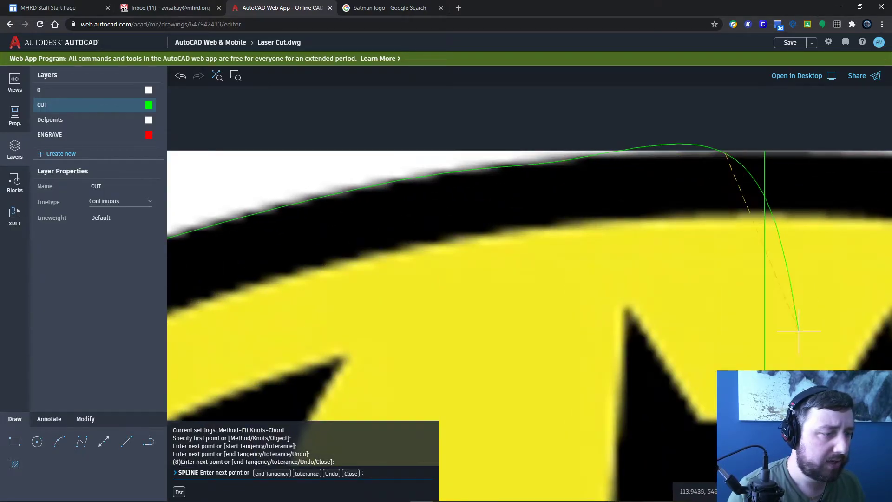
pyautogui.click(764, 151)
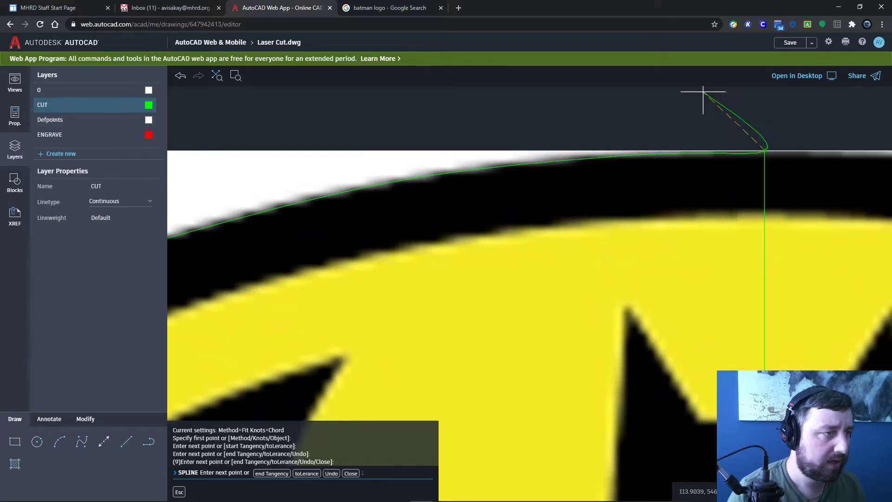
# Step: Grip-stretch the spline's end point onto the vertical line's top, then zoom out to the whole logo
pyautogui.press('Return')
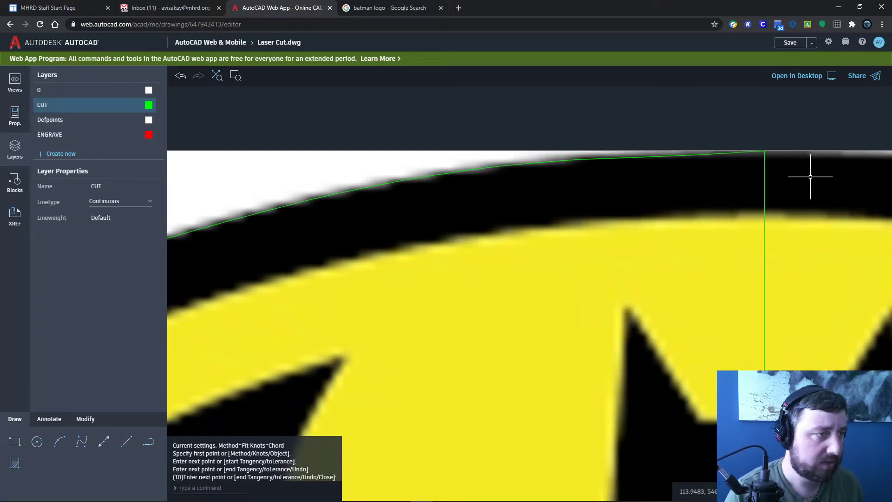
pyautogui.click(681, 151)
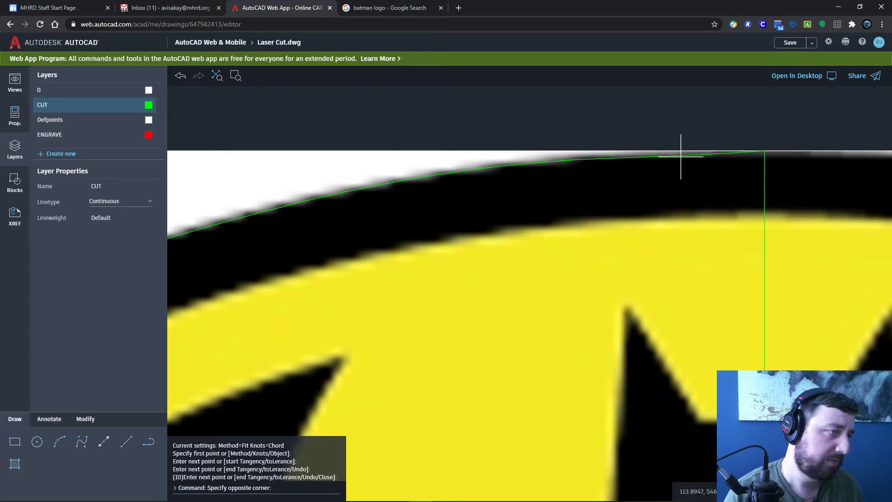
pyautogui.click(687, 155)
pyautogui.click(725, 153)
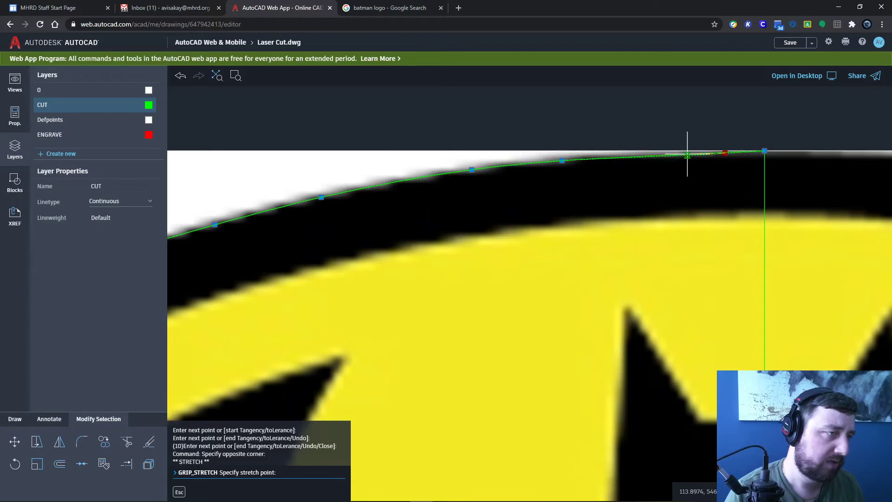
pyautogui.scroll(2, 687, 151)
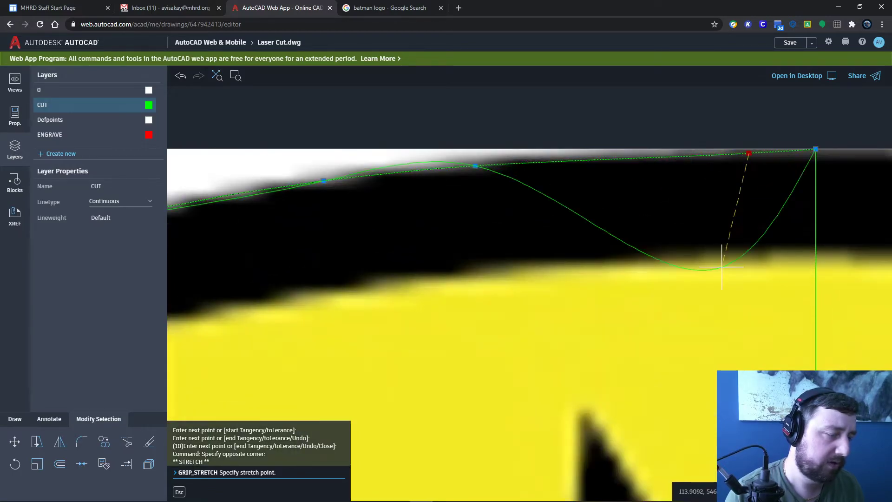
pyautogui.click(672, 149)
pyautogui.press('Return')
pyautogui.scroll(-2, 762, 173)
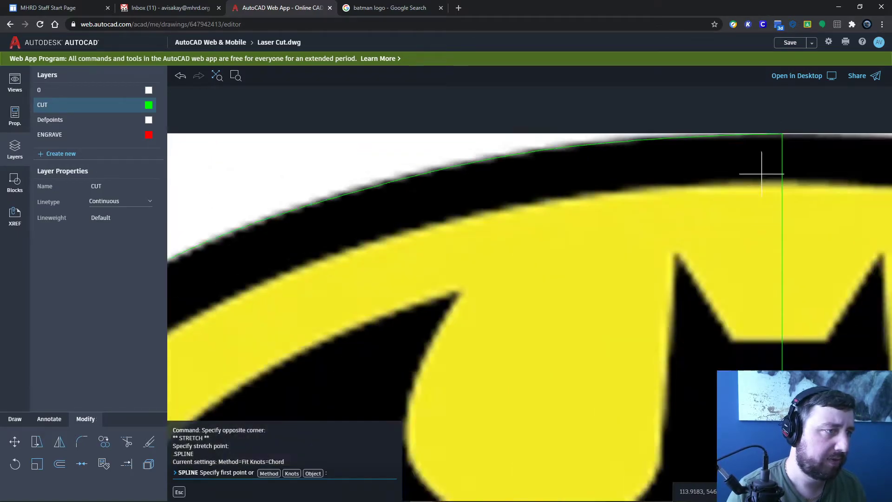
pyautogui.scroll(-5, 762, 173)
pyautogui.moveTo(697, 277); pyautogui.dragTo(634, 278, button='middle')
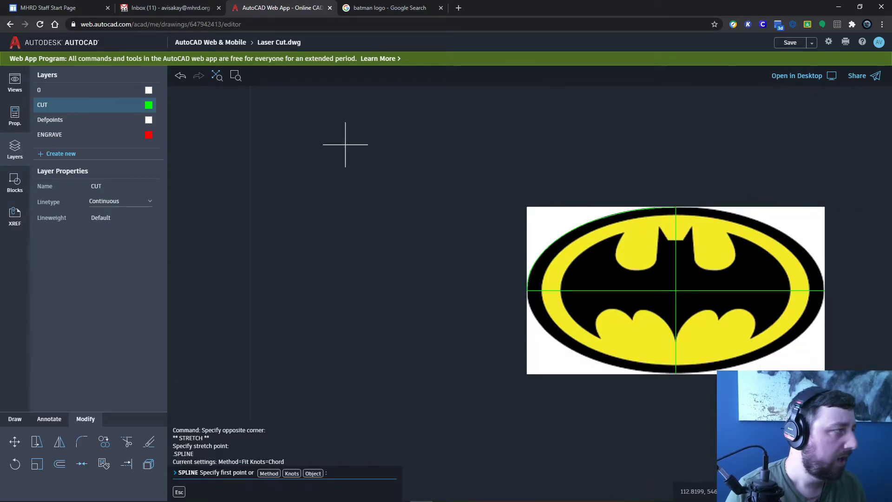
# Step: Turn off layer 0 to hide the Batman reference image, cancelling a stray spline
pyautogui.click(134, 90)
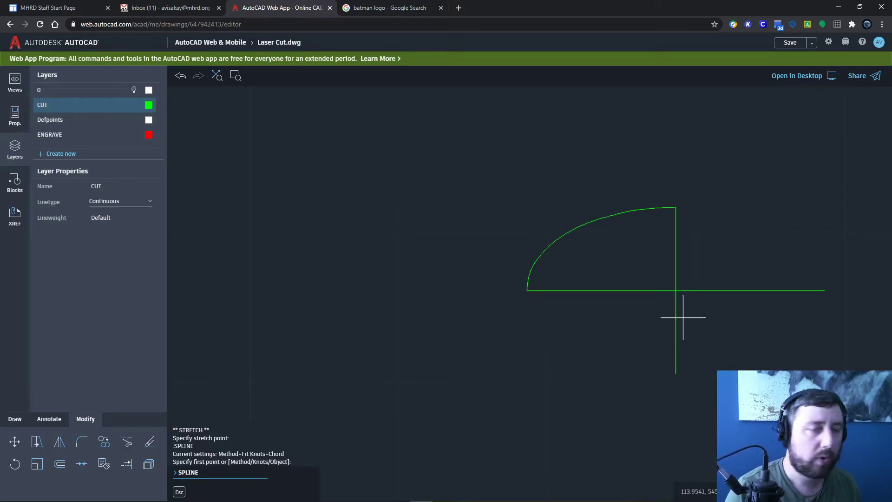
pyautogui.moveTo(707, 314); pyautogui.dragTo(623, 285, button='middle')
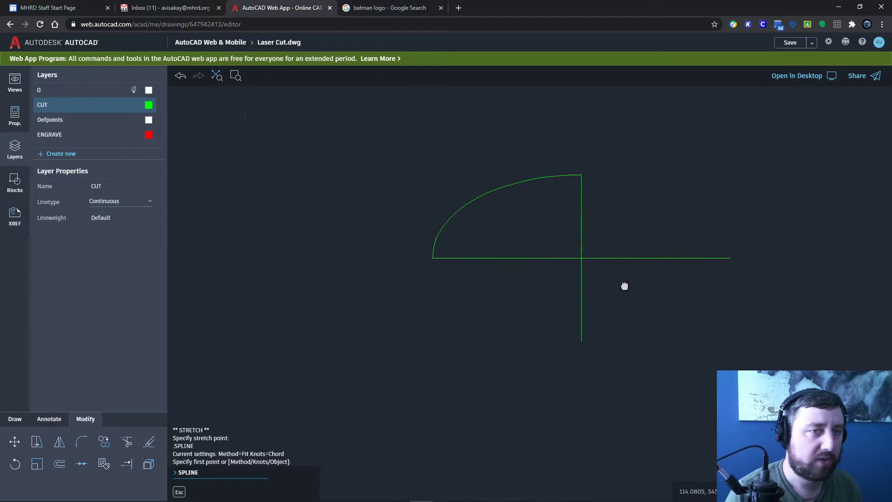
pyautogui.scroll(3, 577, 281)
pyautogui.click(504, 207)
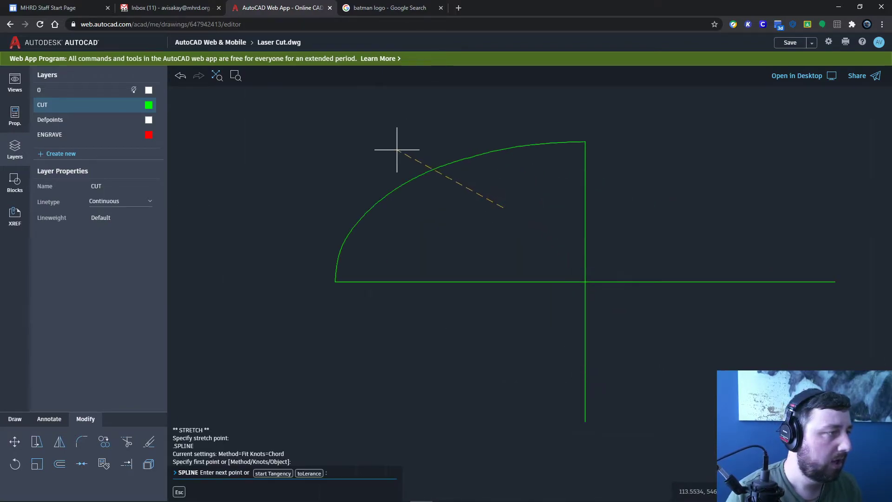
pyautogui.press('Escape')
pyautogui.press('Escape')
# Step: Select the quarter arc and try mirroring it about the horizontal line, then cancel
pyautogui.moveTo(502, 235); pyautogui.dragTo(399, 111)
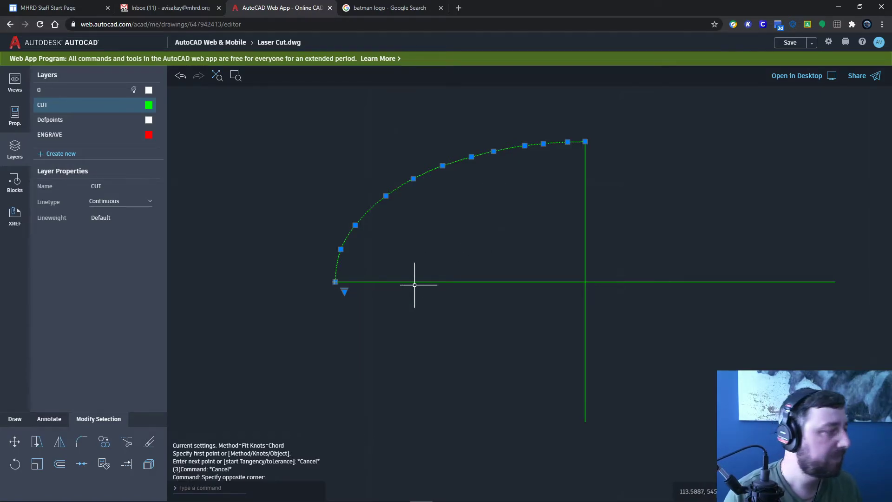
pyautogui.click(60, 441)
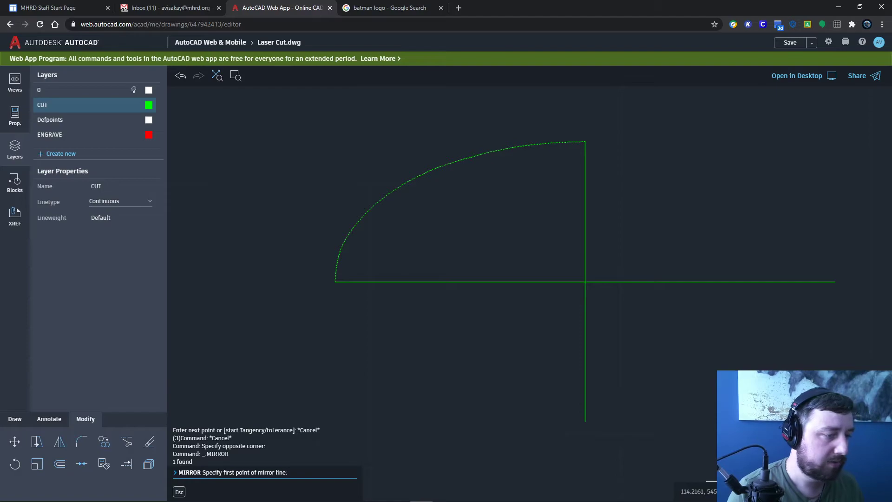
pyautogui.click(335, 281)
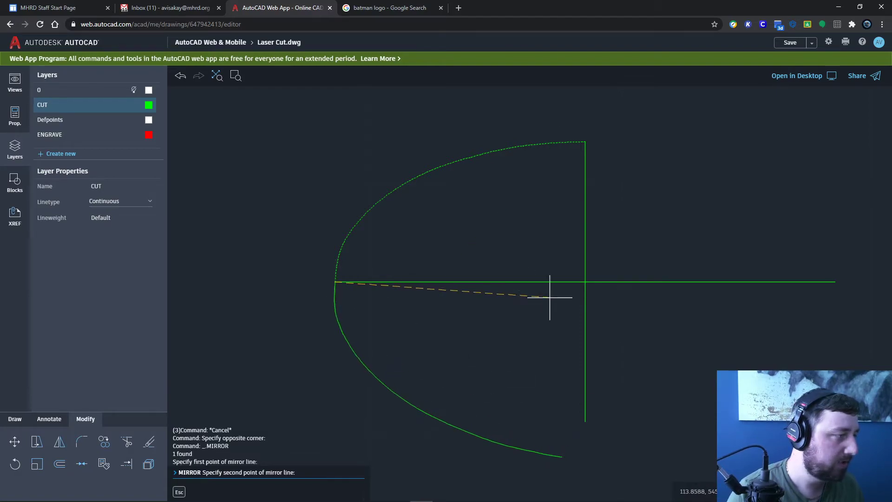
pyautogui.click(585, 282)
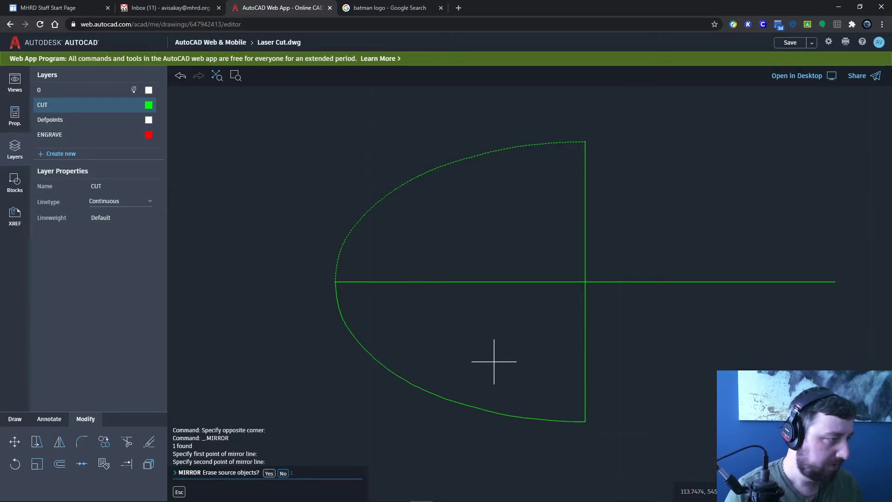
pyautogui.press('Escape')
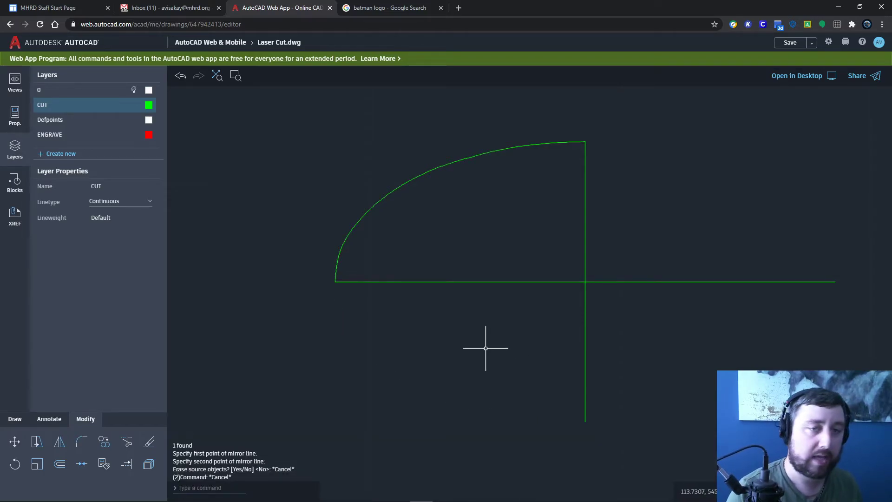
# Step: Mirror the quarter arc downward about the horizontal centre line, keeping the original
pyautogui.click(438, 245)
pyautogui.click(358, 176)
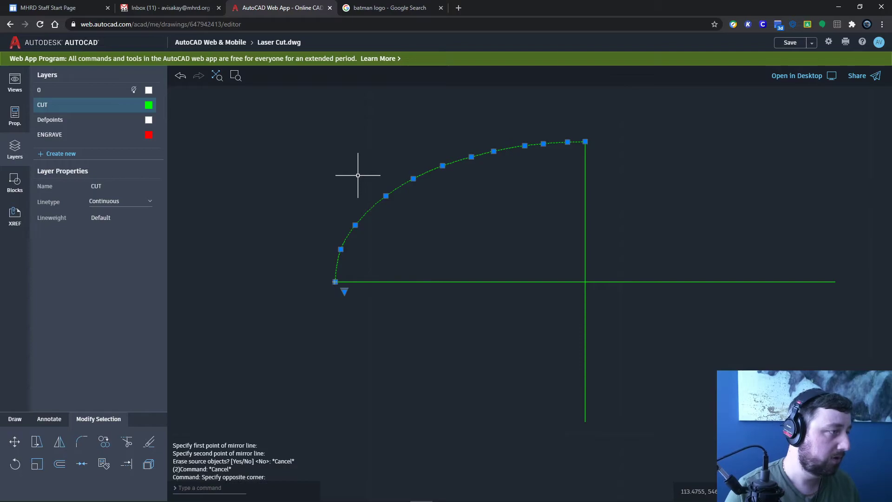
pyautogui.click(60, 442)
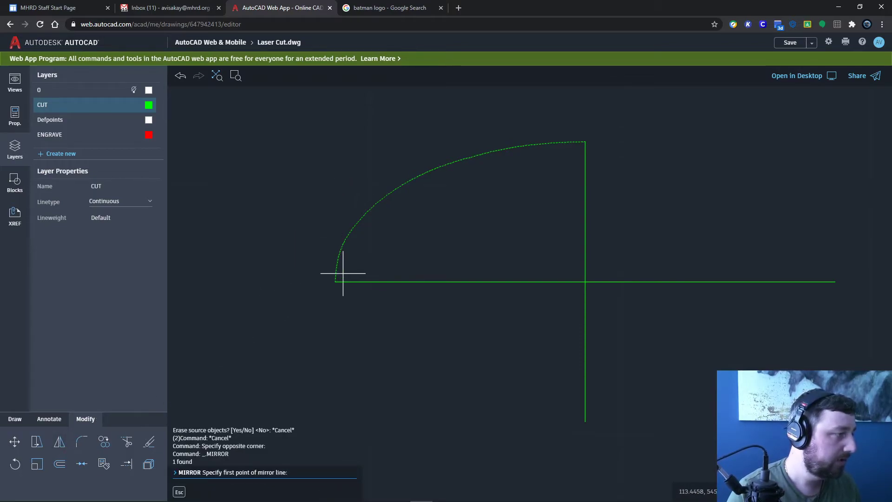
pyautogui.click(335, 282)
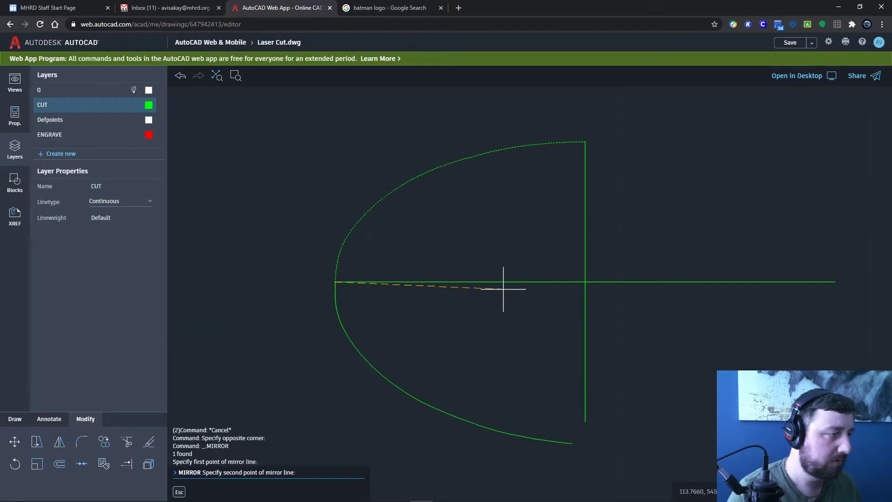
pyautogui.click(585, 282)
pyautogui.press('Return')
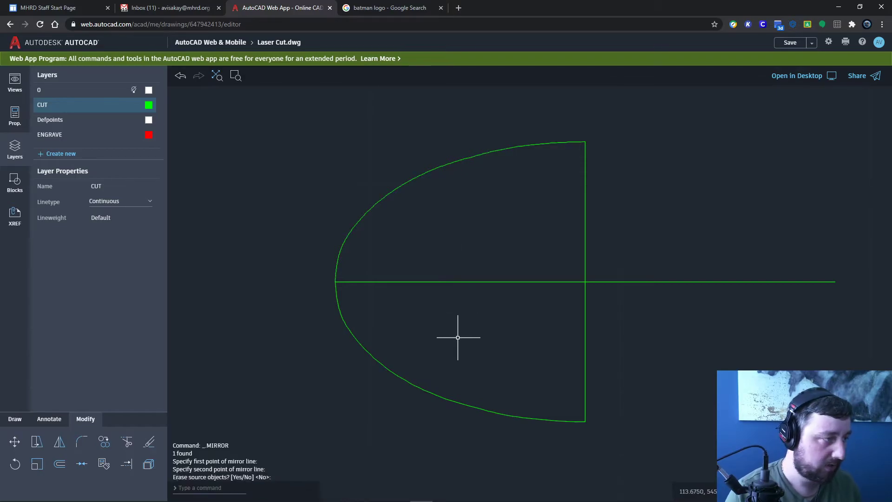
# Step: Mirror both arcs across the vertical centre line, keeping the originals, to close the oval
pyautogui.click(458, 334)
pyautogui.click(298, 319)
pyautogui.click(371, 239)
pyautogui.click(349, 193)
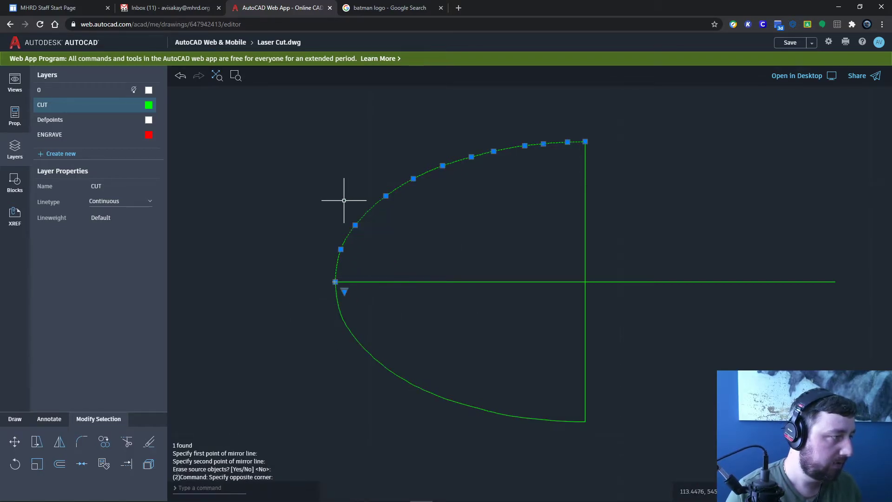
pyautogui.click(409, 340)
pyautogui.click(299, 319)
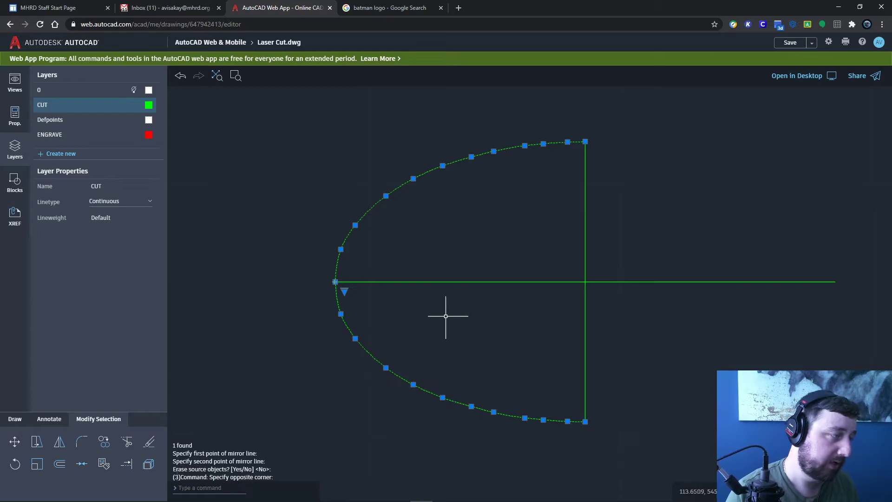
pyautogui.click(59, 441)
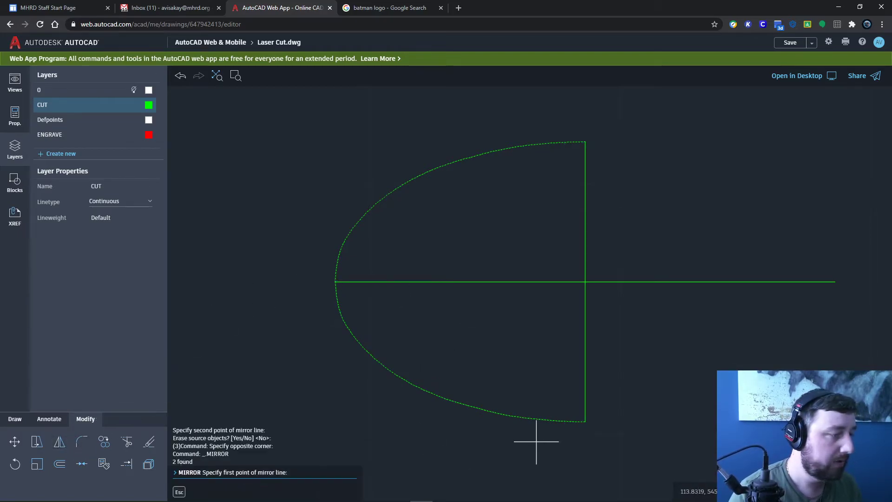
pyautogui.click(586, 421)
pyautogui.rightClick(573, 279)
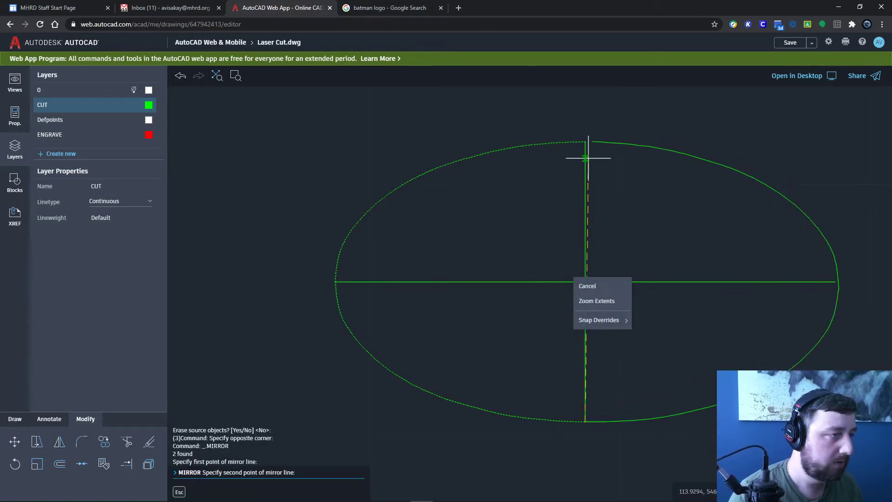
pyautogui.click(583, 139)
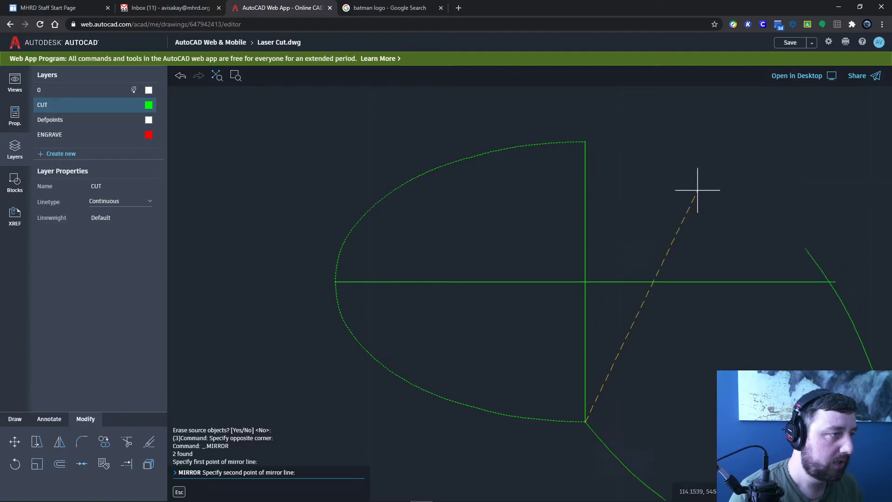
pyautogui.click(585, 141)
pyautogui.press('Return')
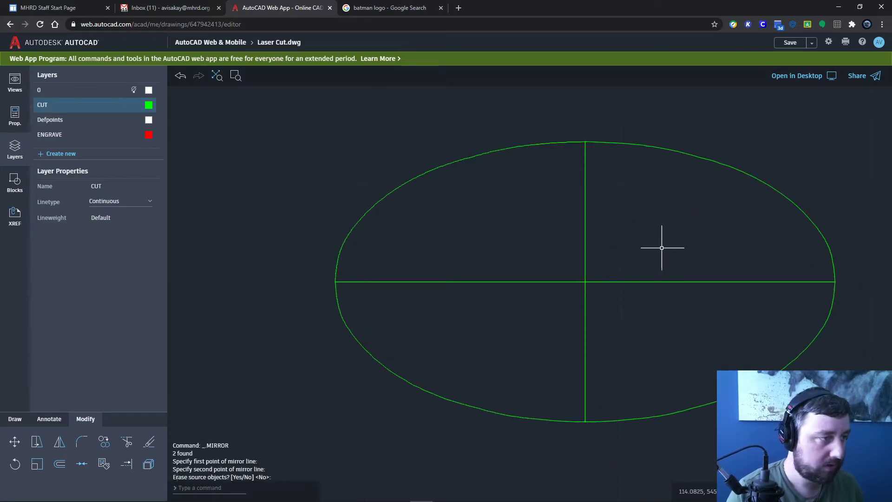
# Step: Select the four green quarter arcs and JOIN them into one closed spline oval
pyautogui.click(446, 360)
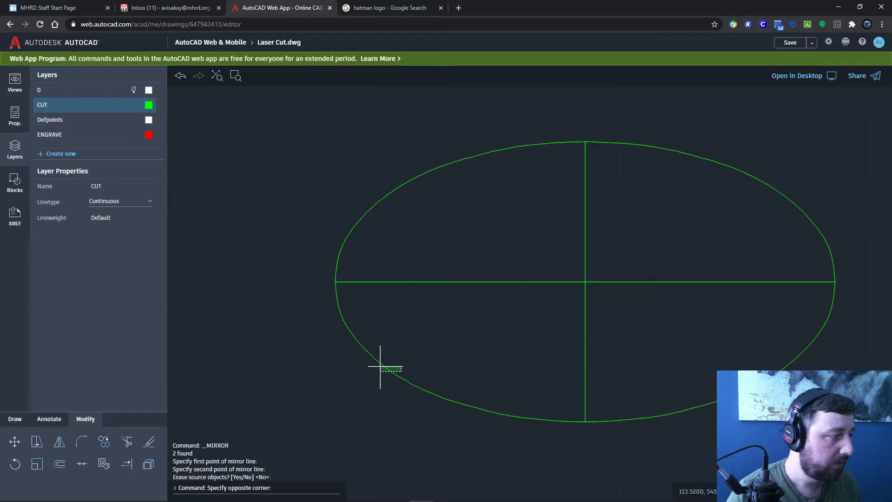
pyautogui.click(379, 365)
pyautogui.click(425, 229)
pyautogui.click(358, 149)
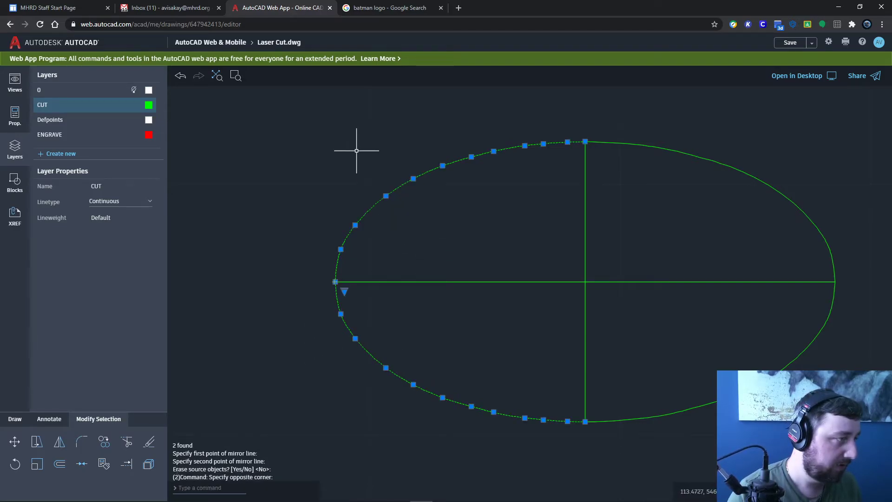
pyautogui.click(687, 211)
pyautogui.click(674, 147)
pyautogui.click(799, 353)
pyautogui.click(690, 375)
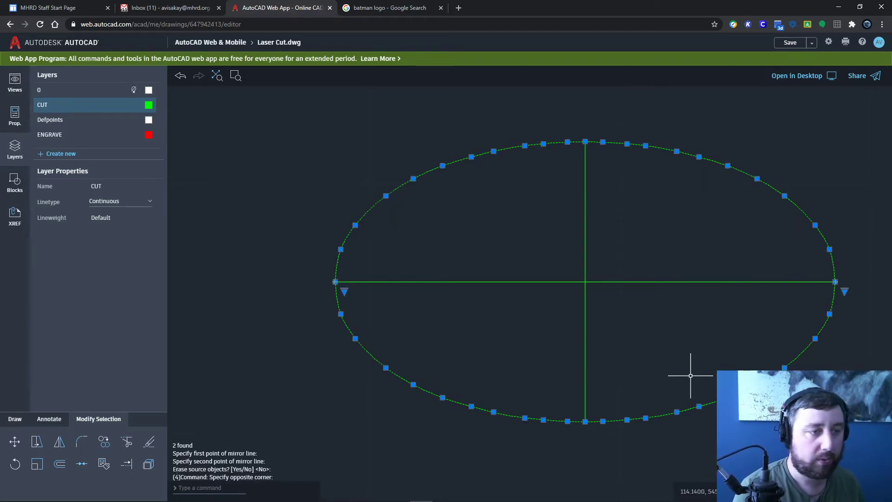
pyautogui.write('joi')
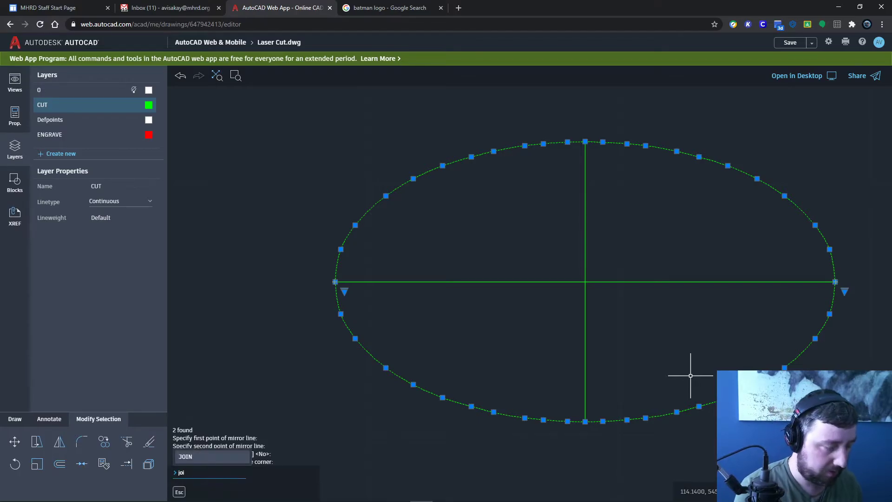
pyautogui.write('n')
pyautogui.press('Return')
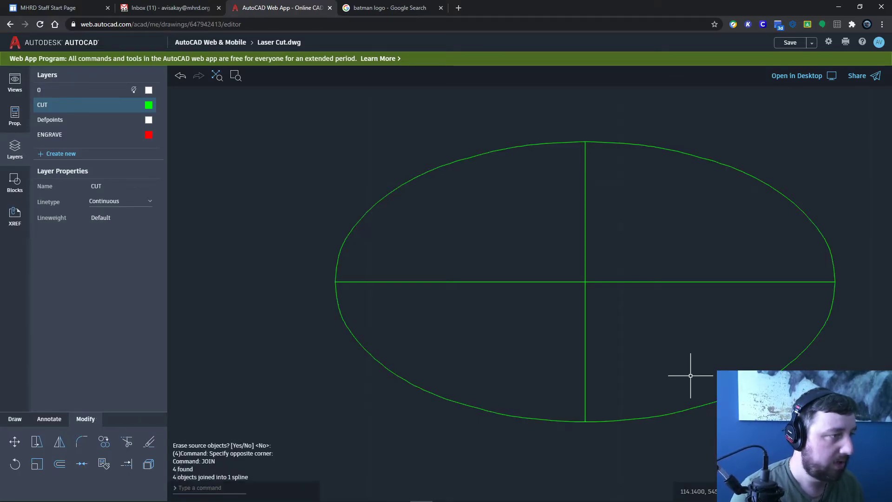
# Step: Check the joined spline, then turn layer 0 back on to show the Batman image
pyautogui.click(462, 160)
pyautogui.press('Escape')
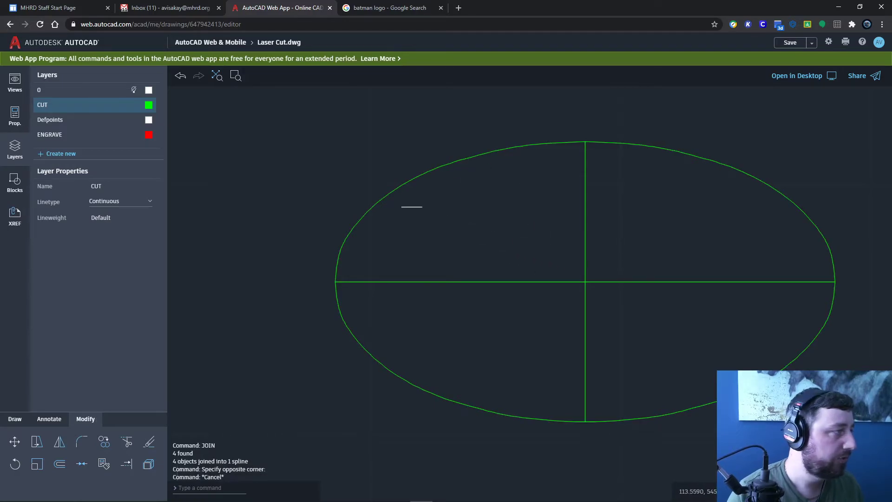
pyautogui.click(133, 90)
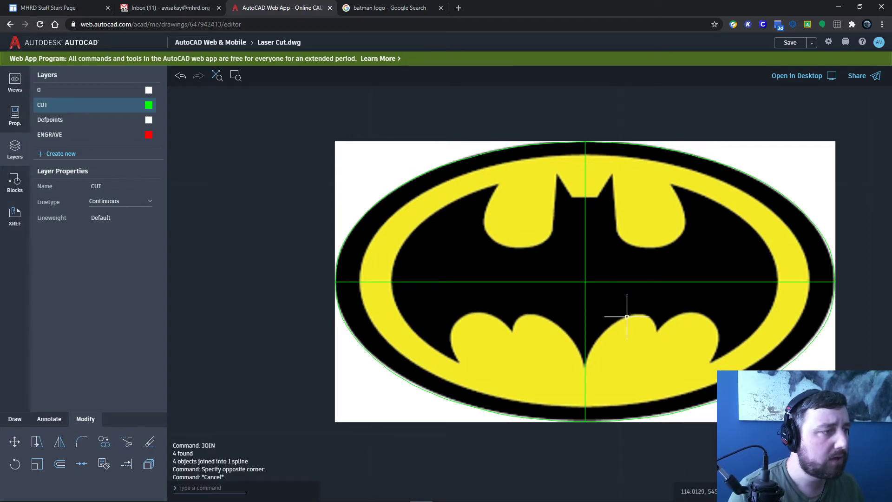
# Step: Erase the two green centre lines and switch to ENGRAVE, then undo twice to restore the lines
pyautogui.moveTo(627, 308); pyautogui.dragTo(538, 249)
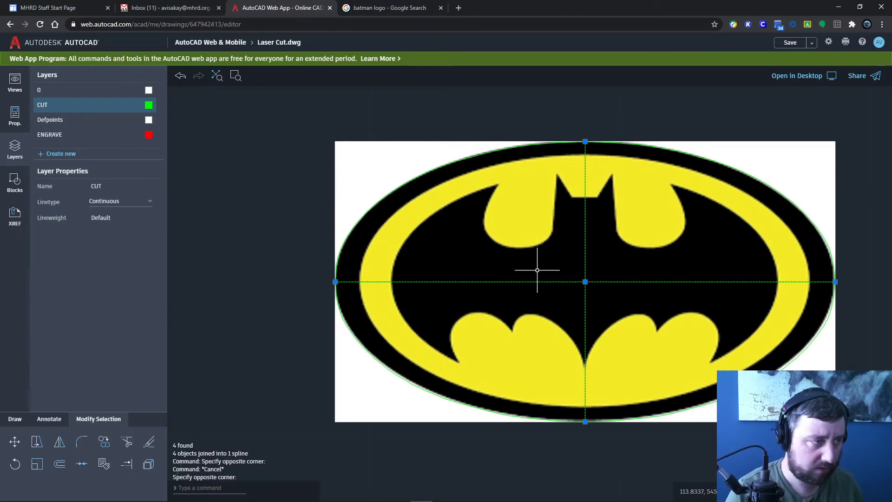
pyautogui.press('Delete')
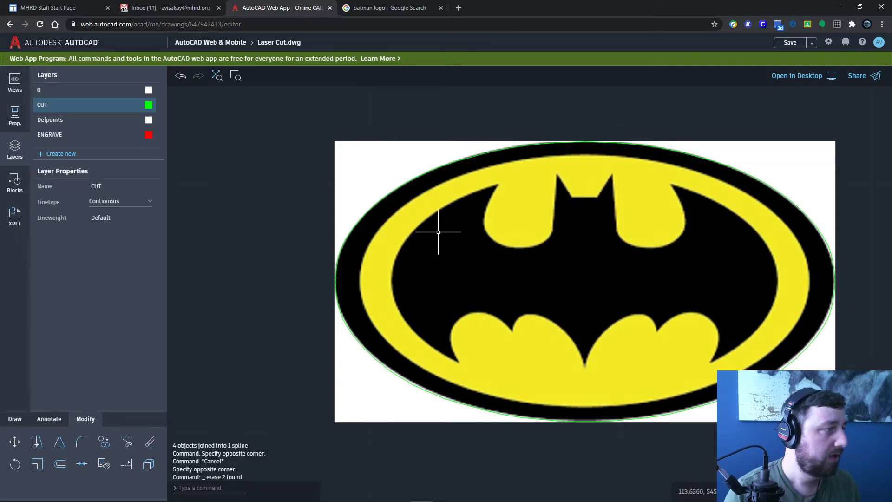
pyautogui.moveTo(439, 232)
pyautogui.mouseDown(button='middle')
pyautogui.moveTo(392, 222)
pyautogui.moveTo(433, 239)
pyautogui.mouseUp(button='middle')
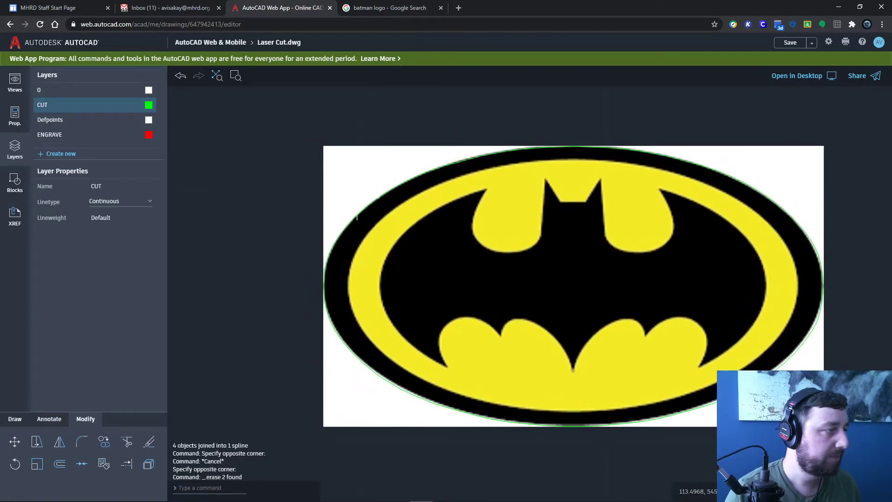
pyautogui.click(93, 135)
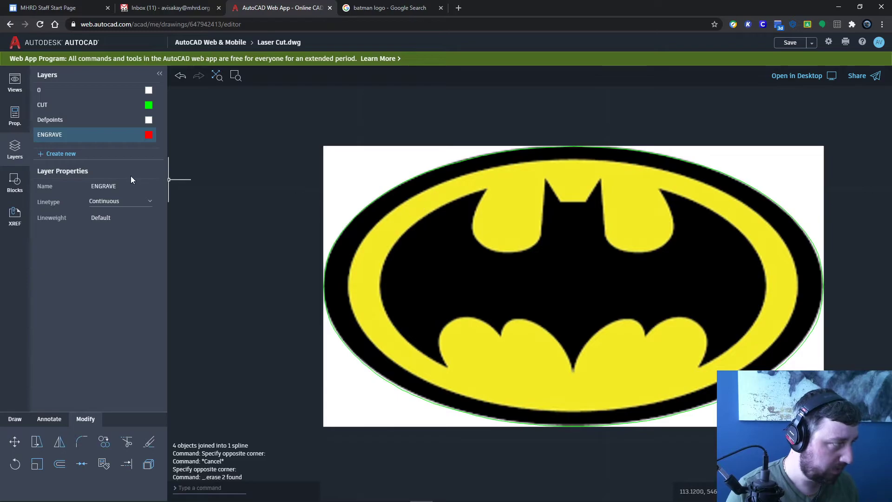
pyautogui.hotkey('ctrl', 'z')
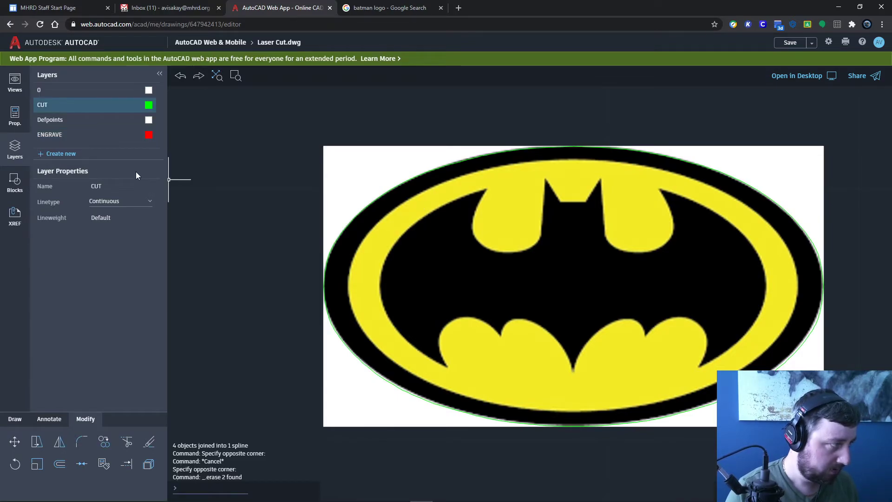
pyautogui.hotkey('ctrl', 'z')
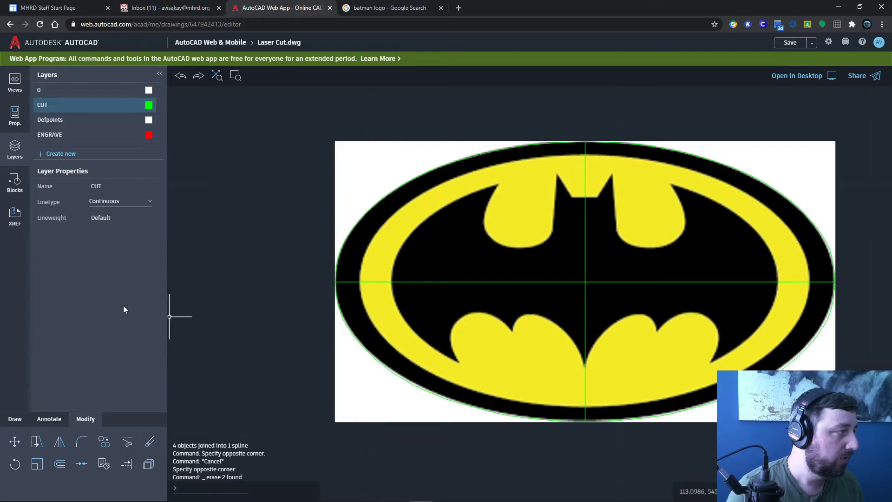
# Step: On the ENGRAVE layer, offset the green oval inward to the black ring's inner edge
pyautogui.click(52, 135)
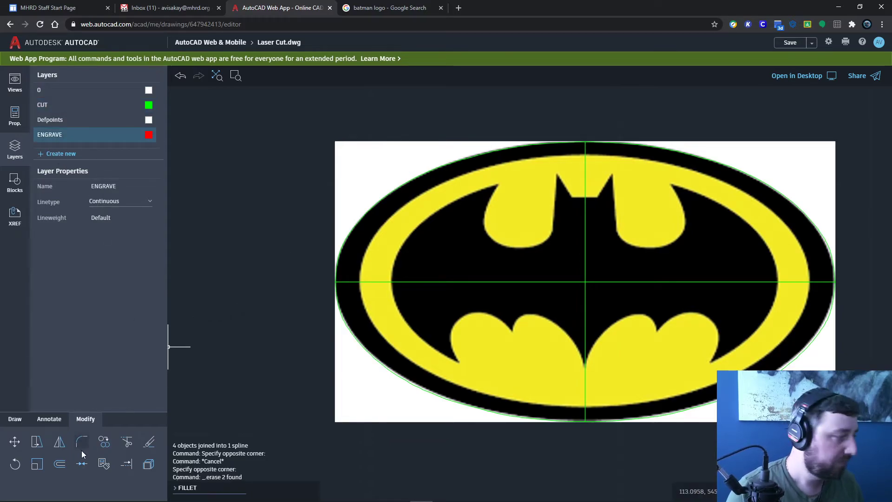
pyautogui.click(59, 464)
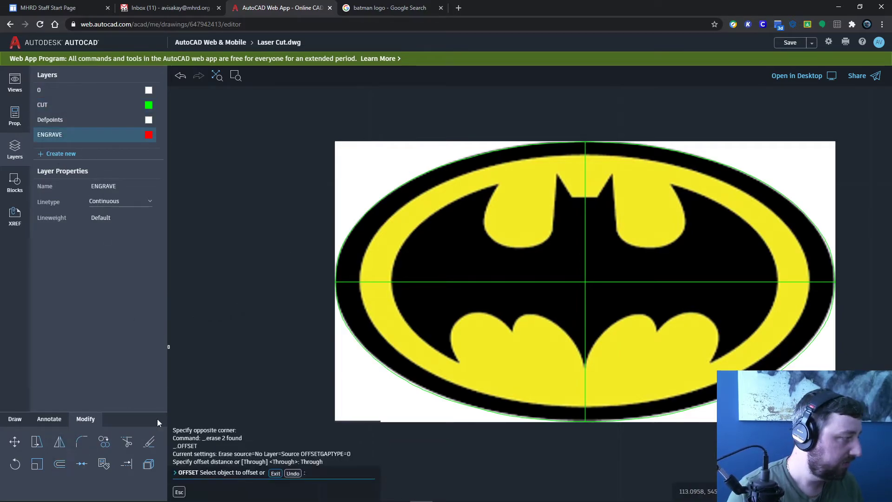
pyautogui.click(350, 229)
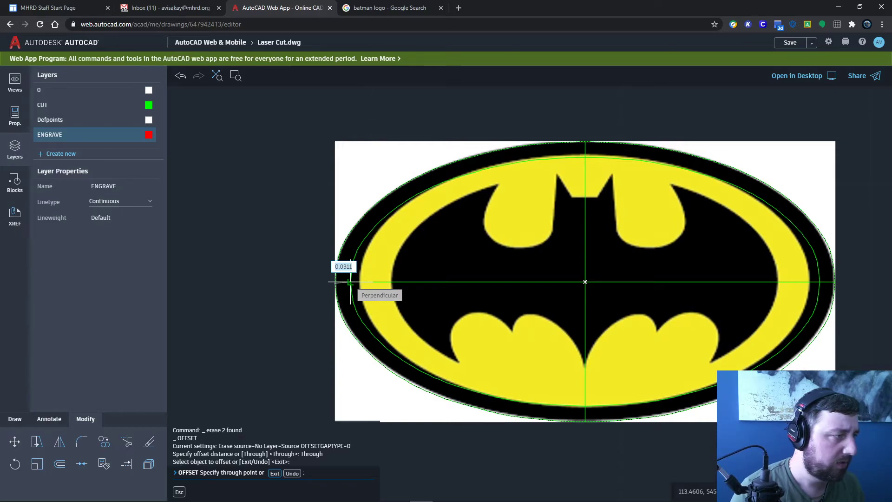
pyautogui.click(351, 282)
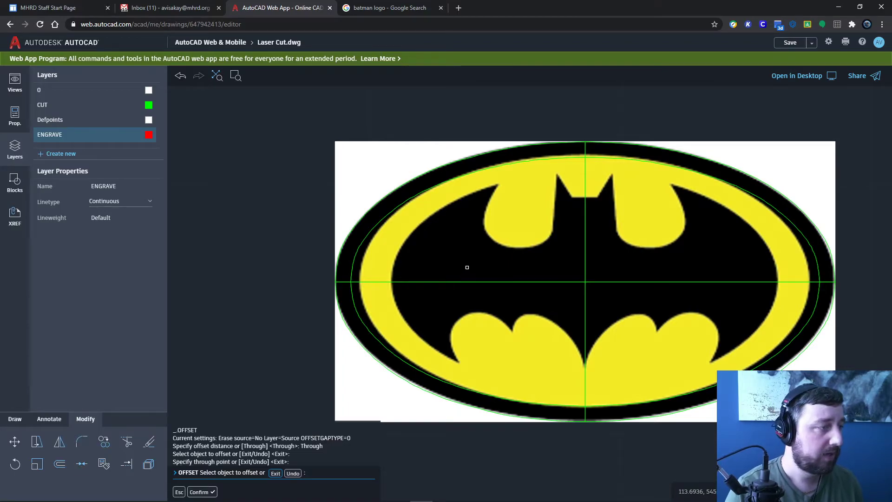
pyautogui.press('Return')
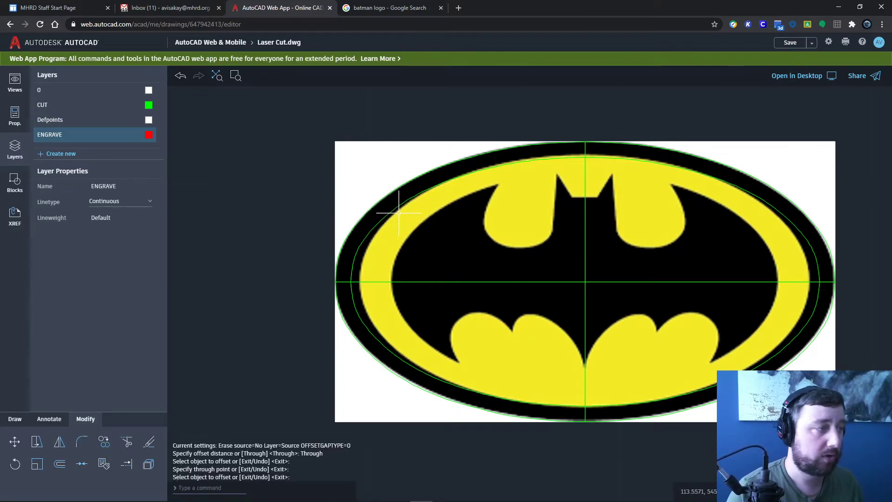
# Step: JOIN the upper, right and lower offset curve pieces into one spline
pyautogui.click(385, 215)
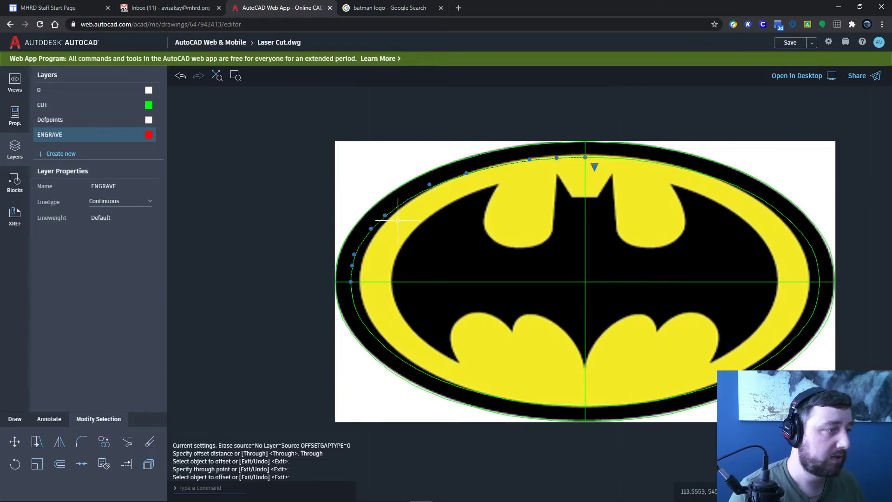
pyautogui.click(693, 170)
pyautogui.moveTo(709, 385); pyautogui.dragTo(708, 390)
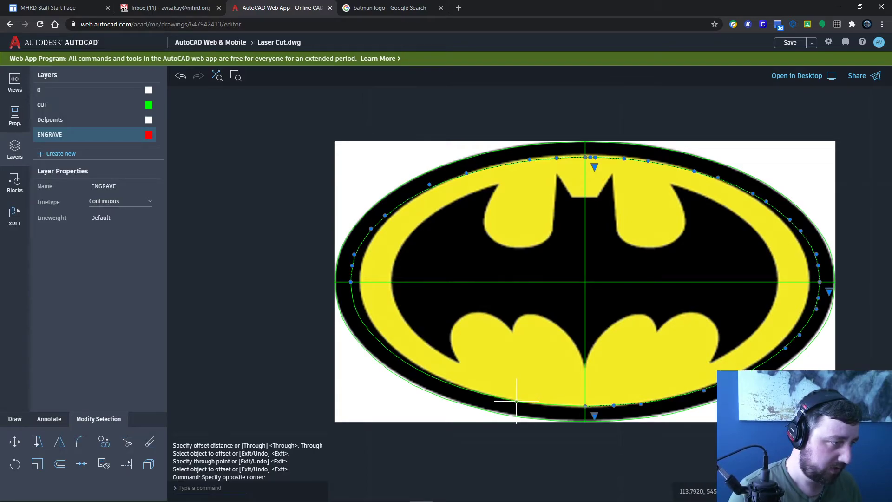
pyautogui.write('join')
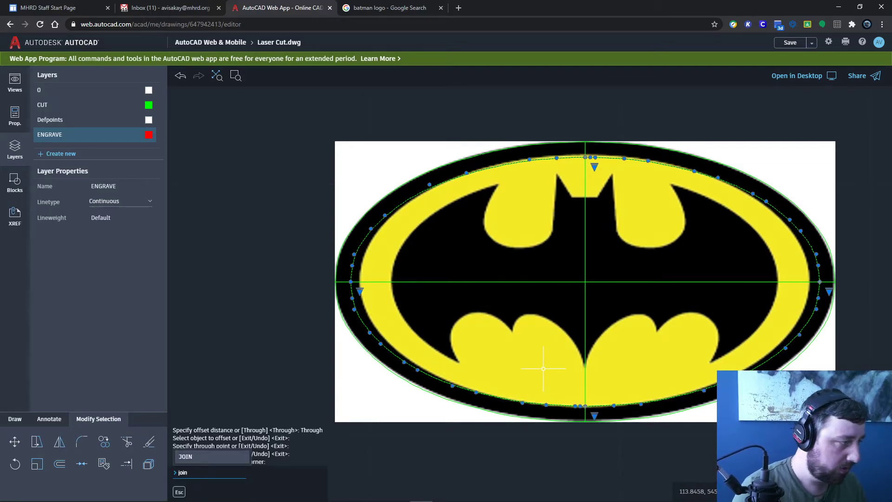
pyautogui.press('Return')
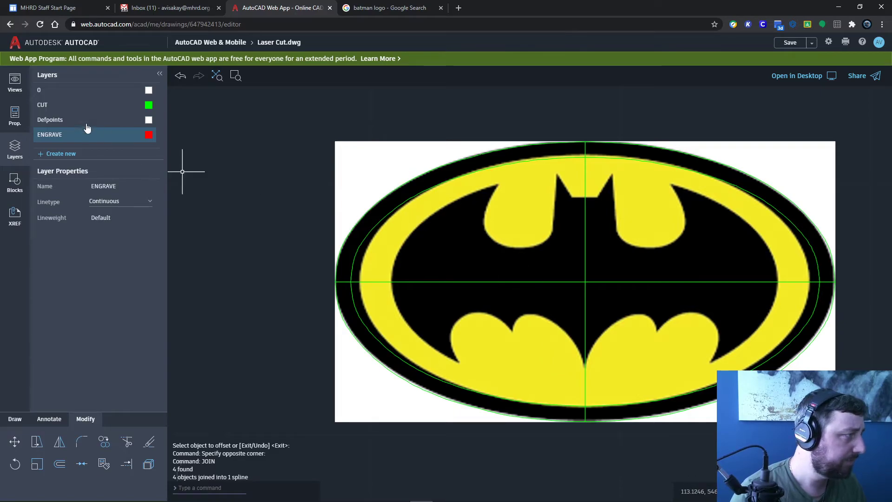
# Step: Set the joined inner spline's layer to ENGRAVE in Properties so it shows red
pyautogui.click(14, 120)
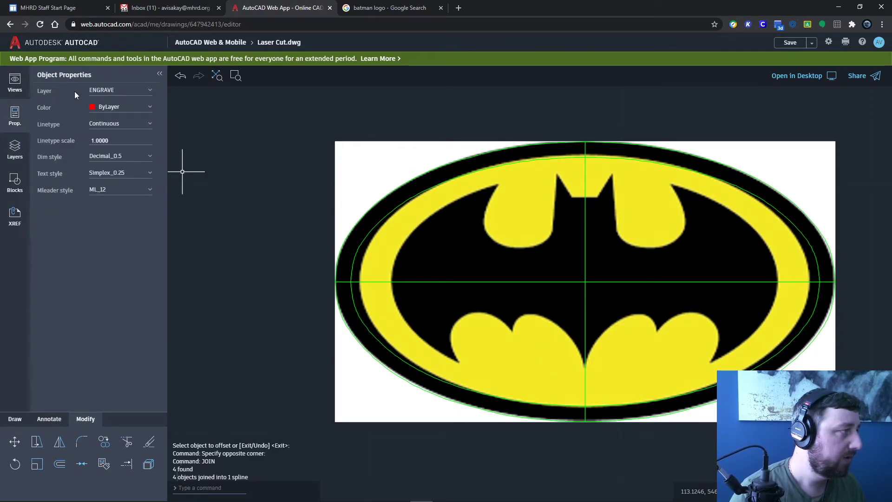
pyautogui.click(119, 93)
pyautogui.click(118, 93)
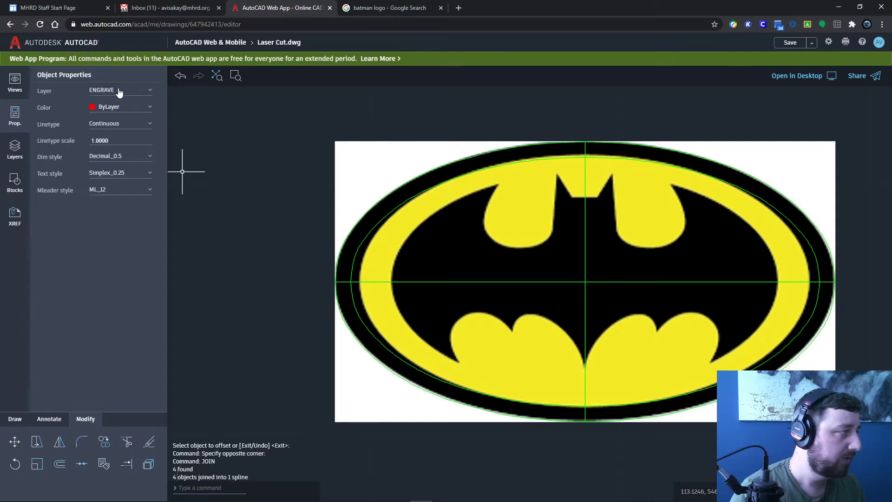
pyautogui.click(379, 231)
pyautogui.click(367, 221)
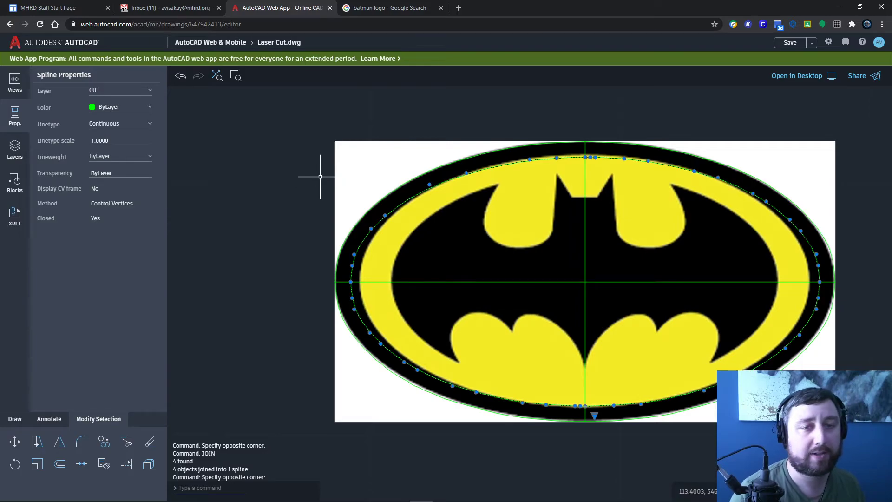
pyautogui.click(106, 91)
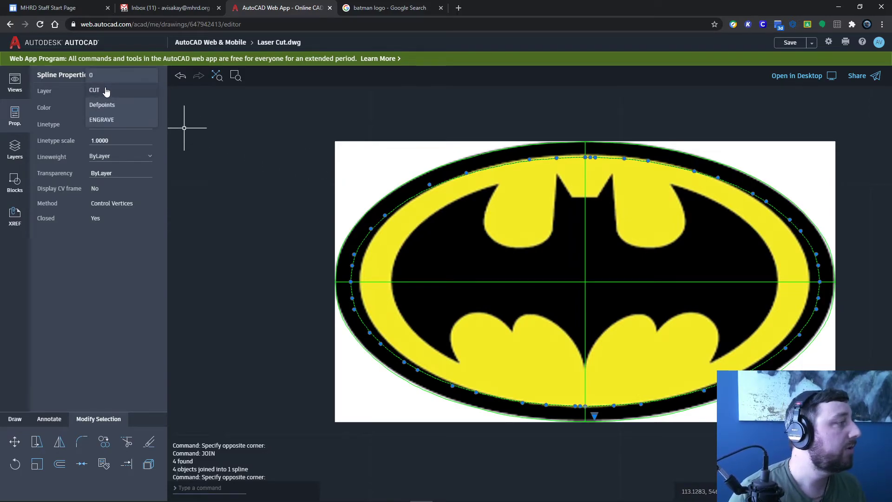
pyautogui.click(112, 122)
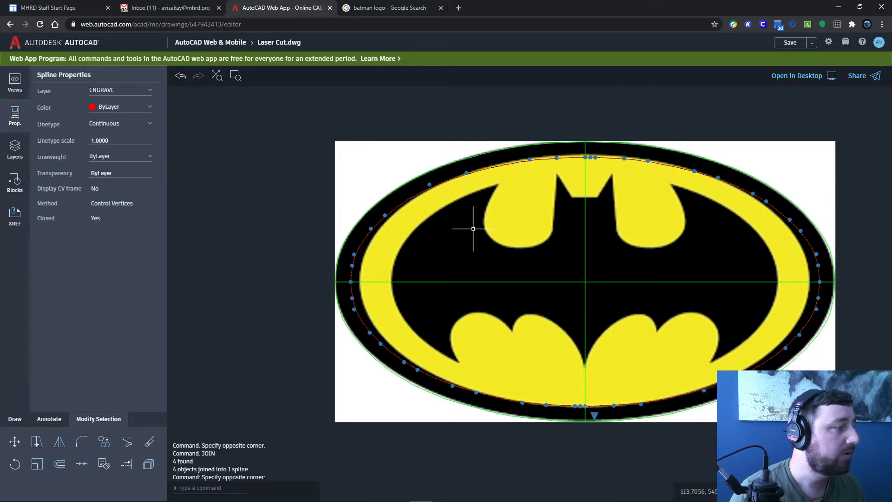
pyautogui.click(294, 173)
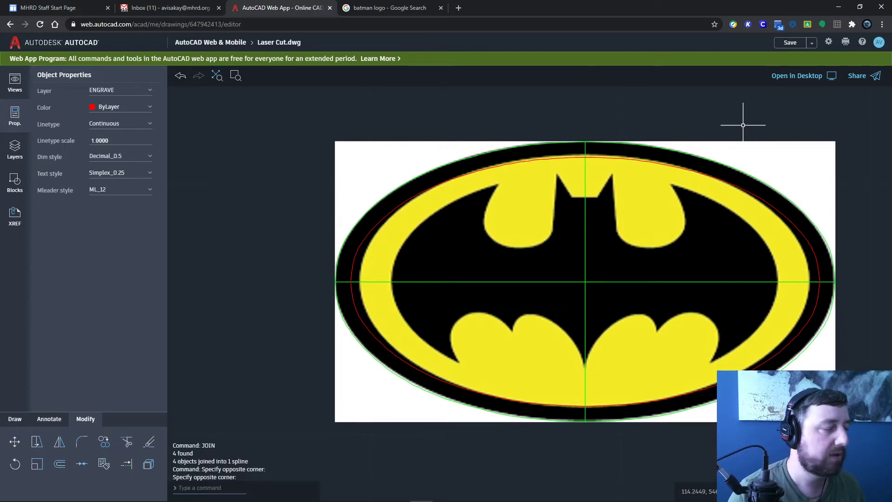
# Step: Save Laser Cut.dwg with Save and QSAVE
pyautogui.click(790, 42)
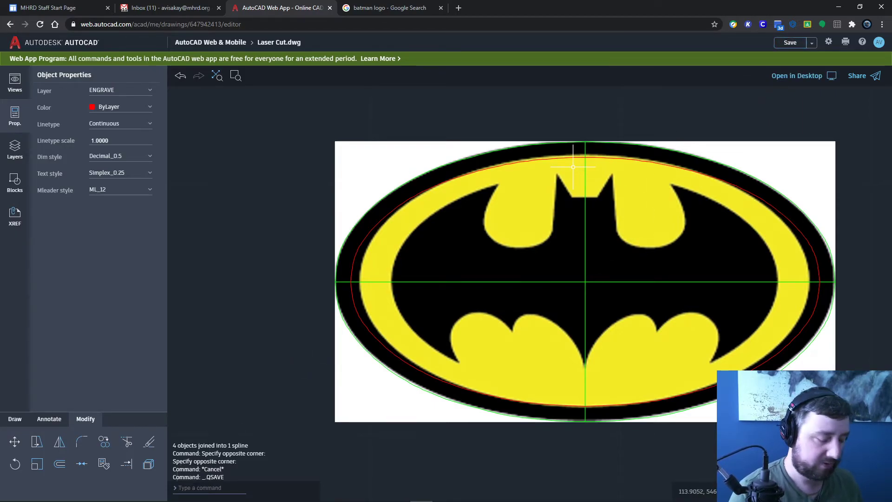
pyautogui.write('q')
pyautogui.press('Return')
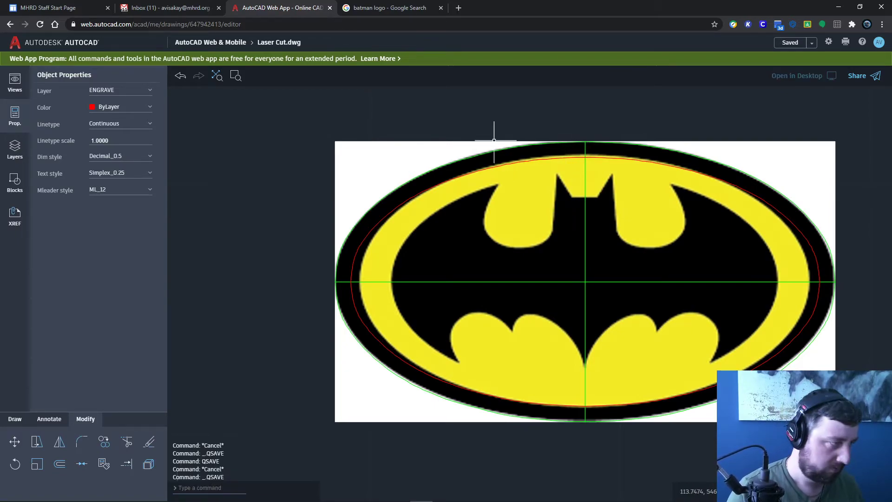
# Step: Start a hatch with ENGRAVE as the current layer
pyautogui.click(11, 419)
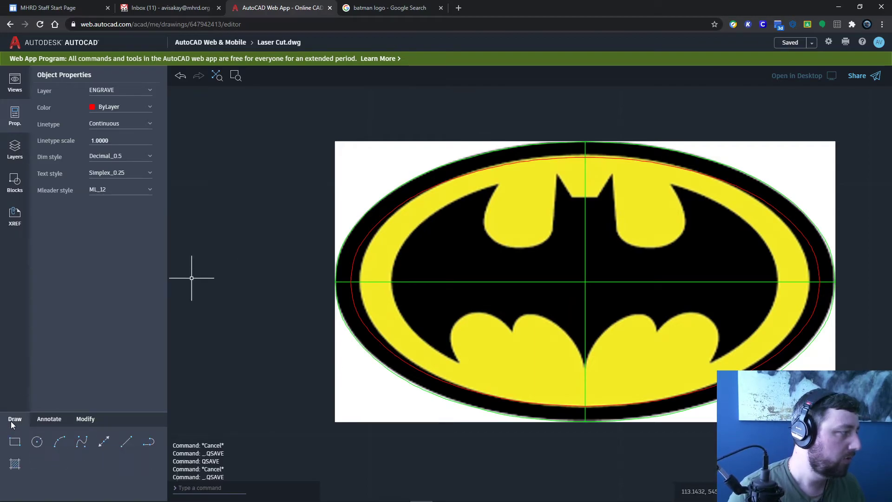
pyautogui.click(13, 465)
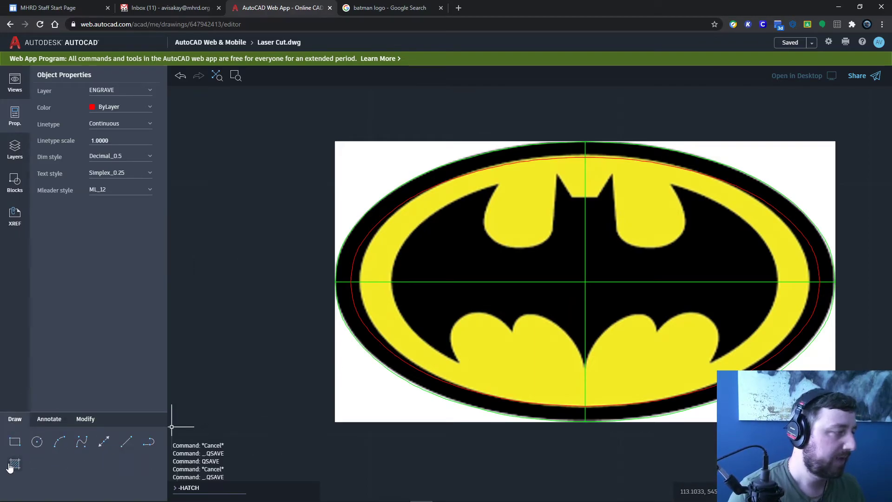
pyautogui.click(10, 151)
pyautogui.click(99, 135)
pyautogui.click(14, 465)
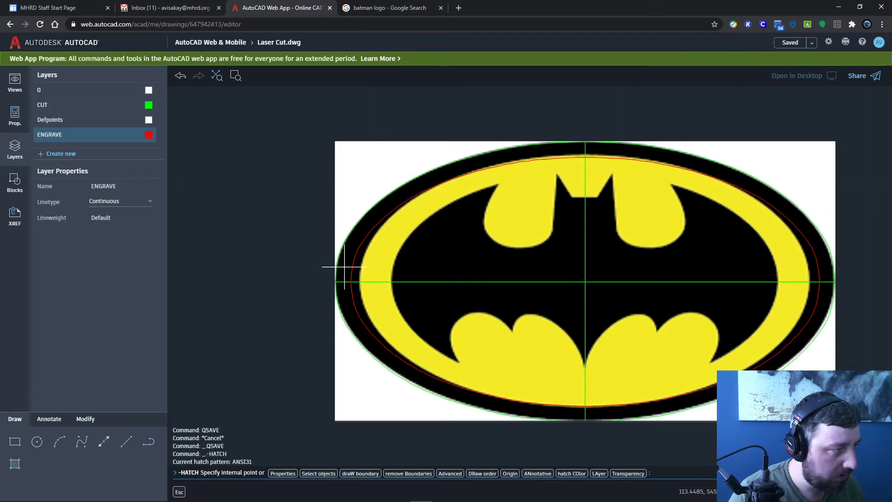
# Step: Cancel the hatch that grabbed the whole image and erase both green centre lines
pyautogui.click(344, 268)
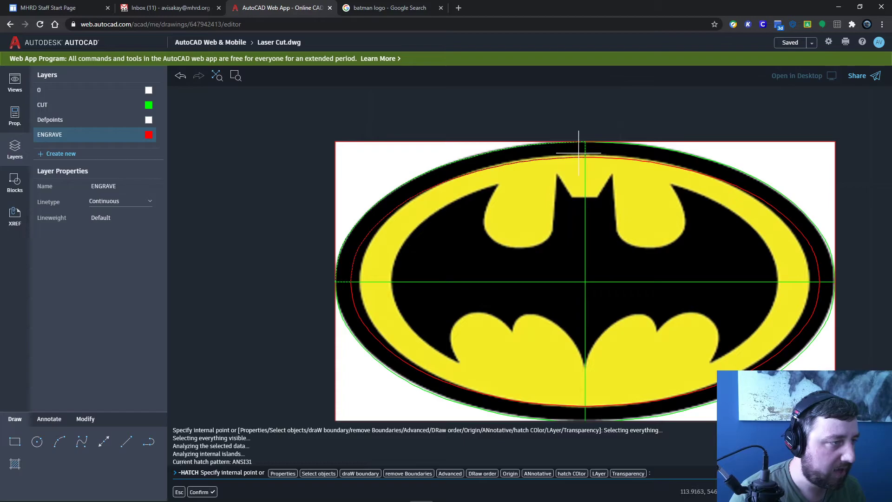
pyautogui.press('Escape')
pyautogui.press('Escape')
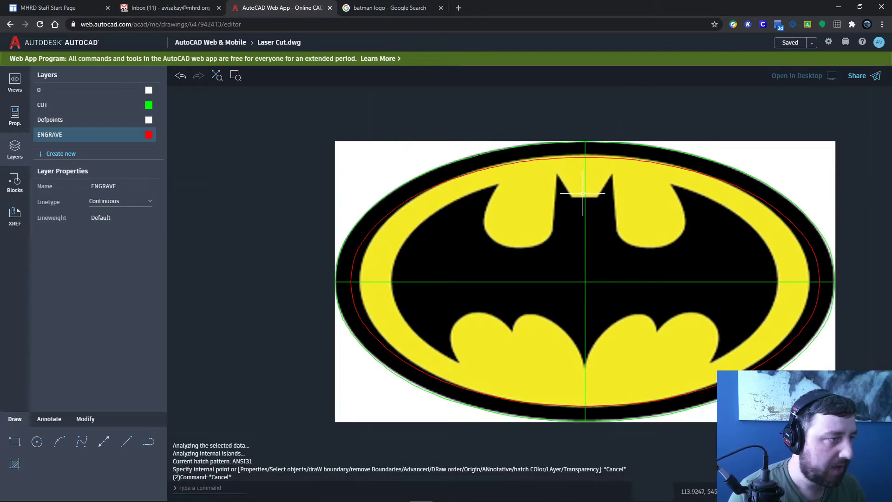
pyautogui.click(608, 299)
pyautogui.click(553, 255)
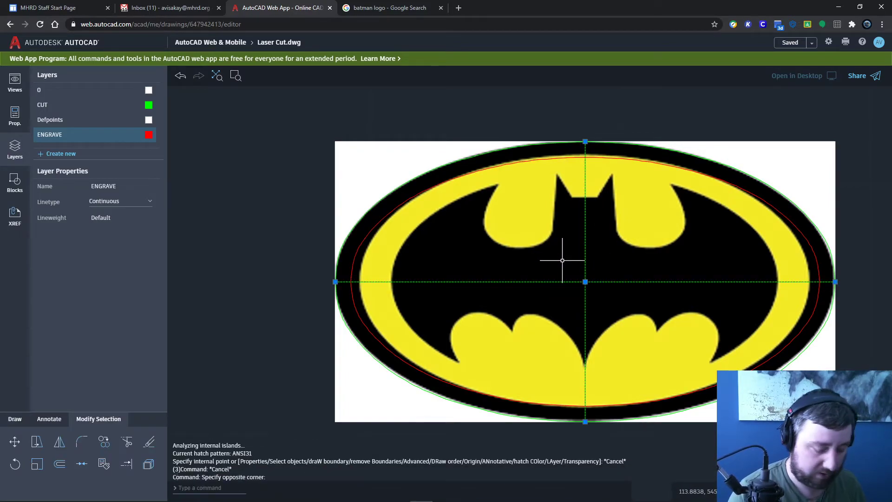
pyautogui.press('Delete')
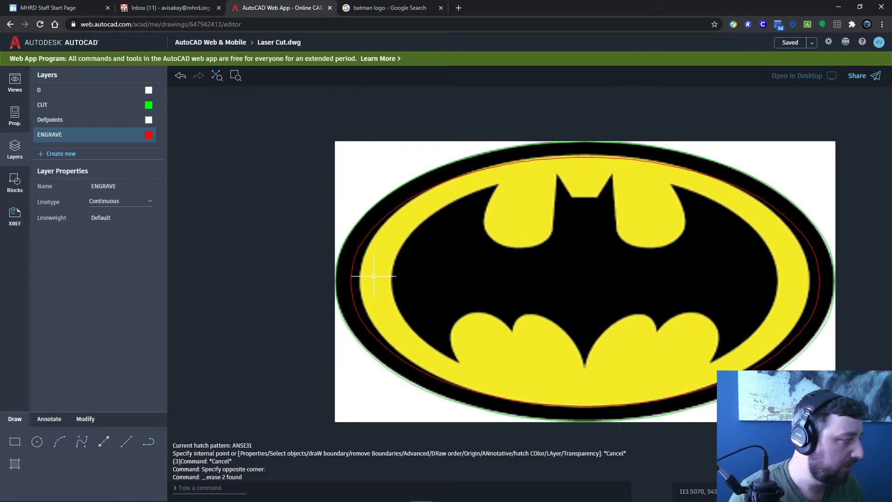
# Step: Hatch the ring between the green and red ovals
pyautogui.click(15, 464)
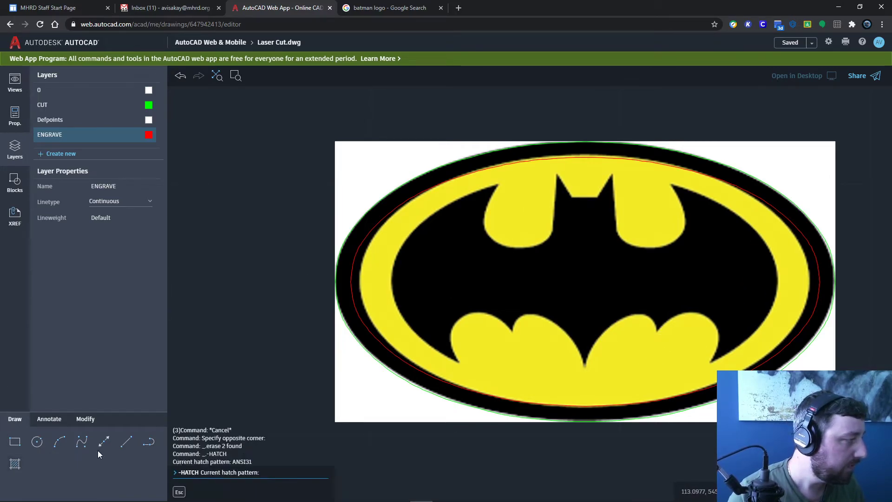
pyautogui.click(352, 244)
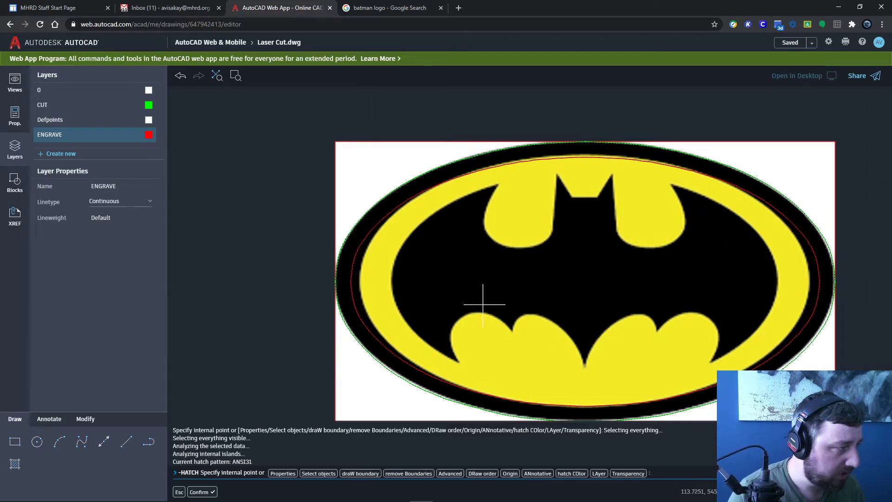
pyautogui.press('Return')
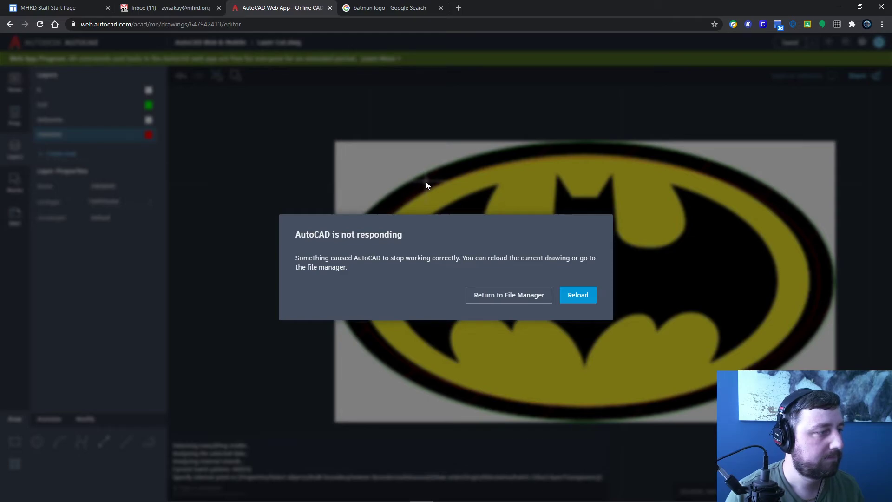
# Step: Reload the frozen drawing and sign back in to reopen Laser Cut.dwg
pyautogui.click(575, 296)
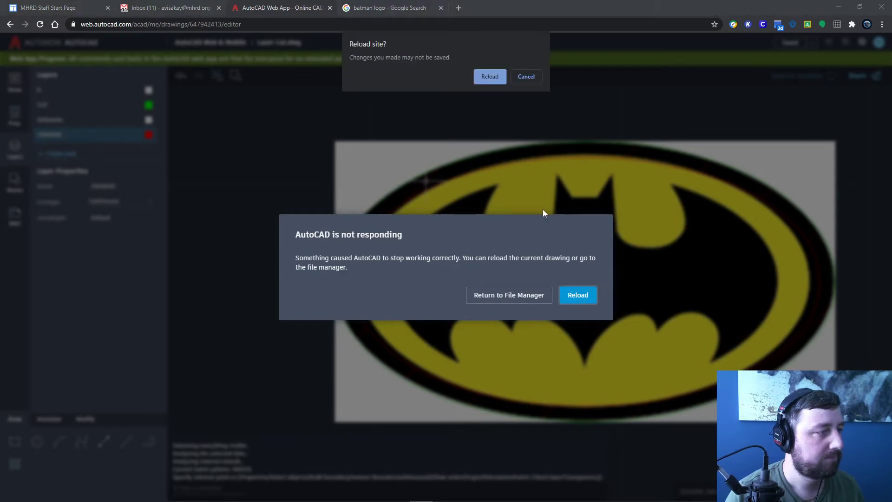
pyautogui.click(490, 76)
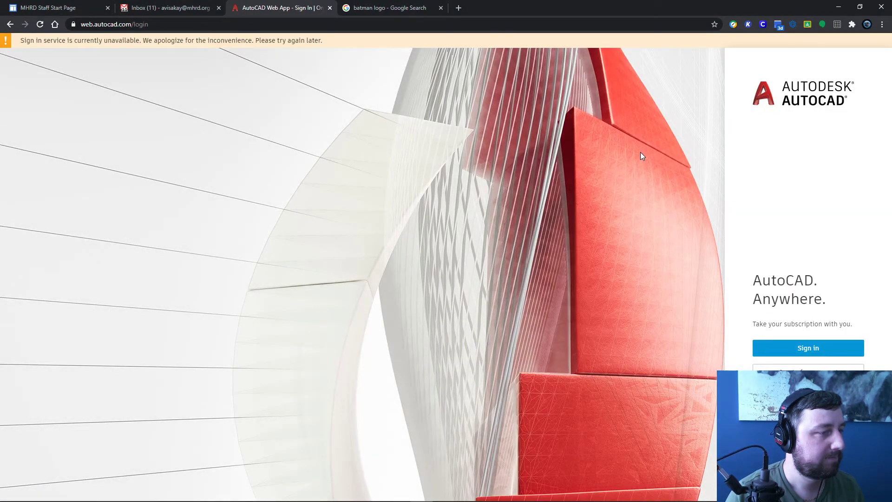
pyautogui.click(792, 349)
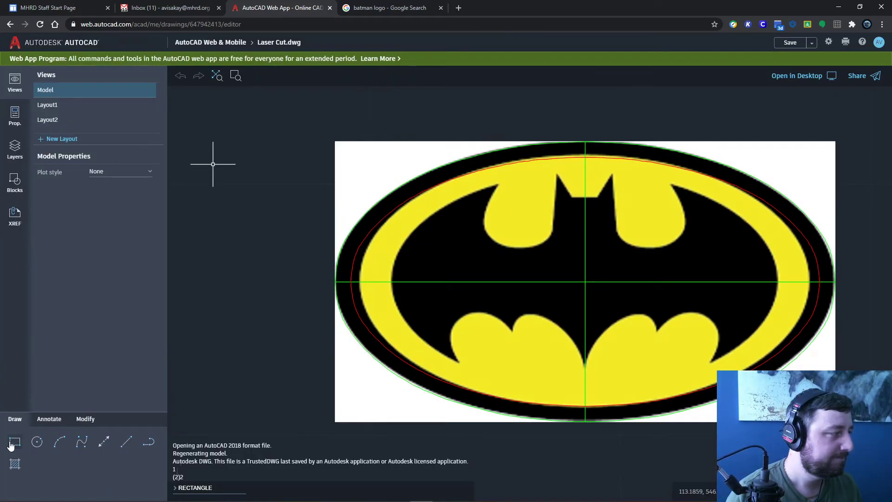
# Step: Delete both green centre lines again and save the drawing with QSAVE
pyautogui.click(15, 464)
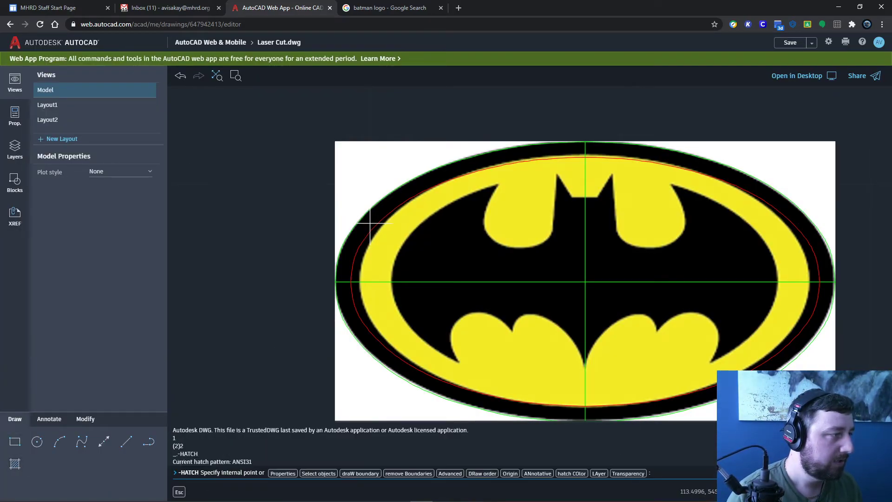
pyautogui.press('Escape')
pyautogui.press('Escape')
pyautogui.moveTo(614, 308); pyautogui.dragTo(554, 263)
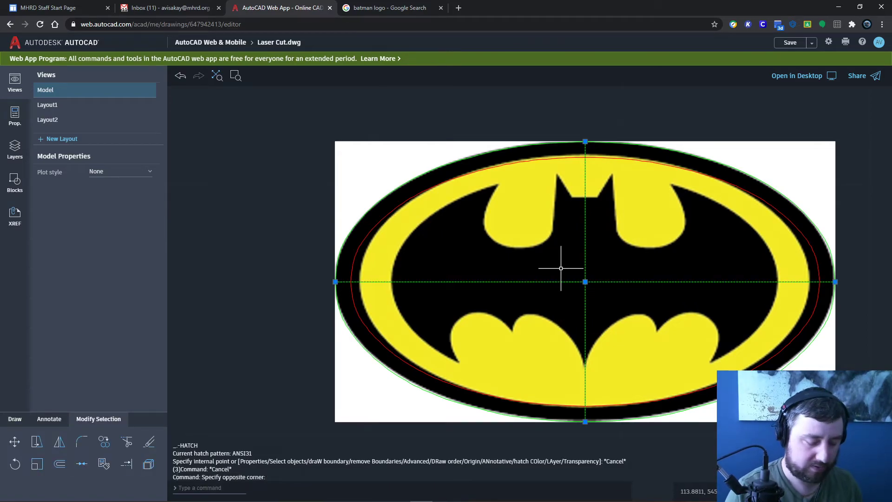
pyautogui.press('Delete')
pyautogui.write('q')
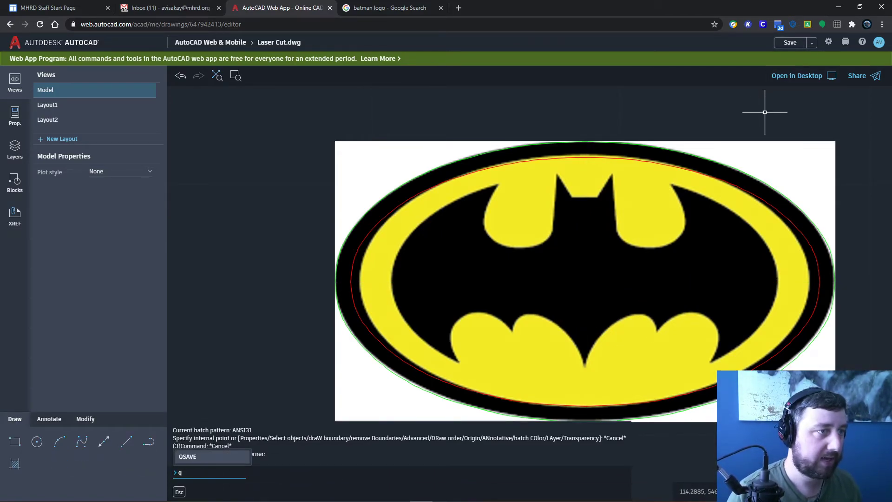
pyautogui.press('Return')
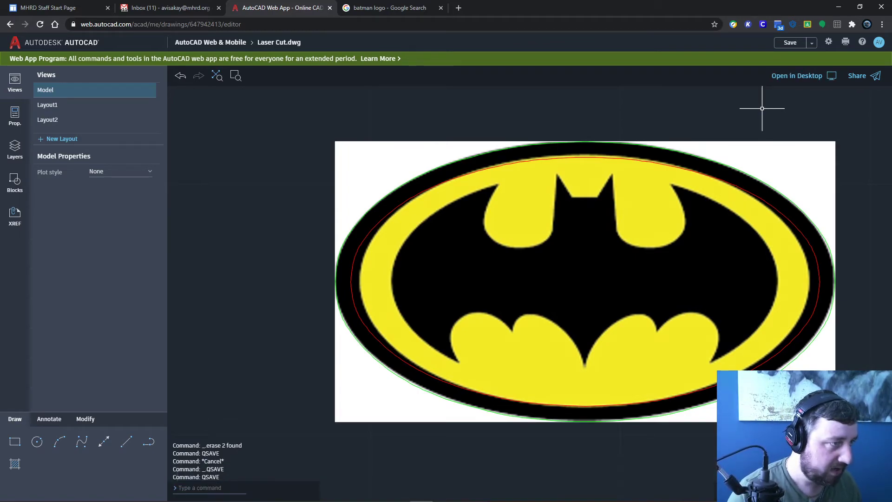
# Step: Hatch the outer ring between the ovals
pyautogui.click(14, 464)
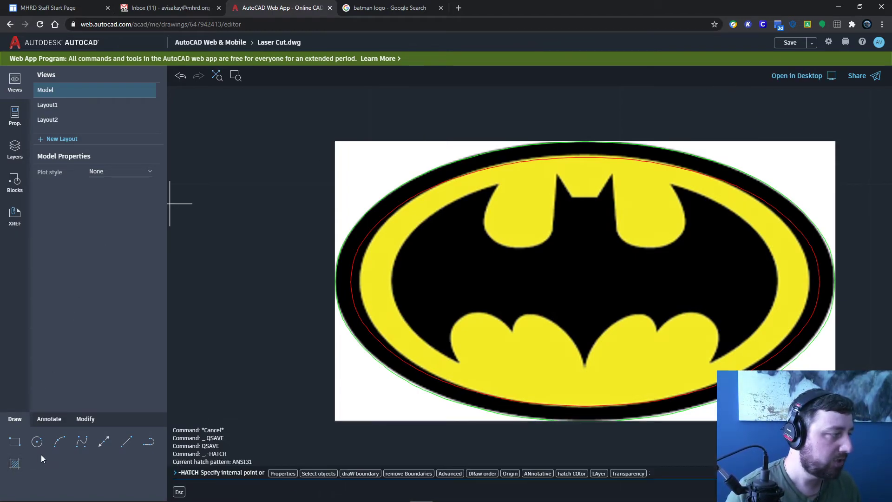
pyautogui.click(364, 237)
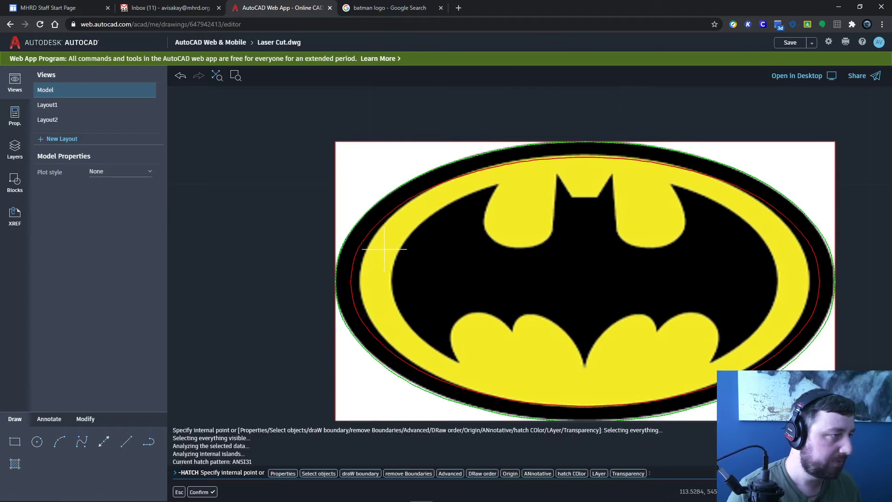
pyautogui.press('Return')
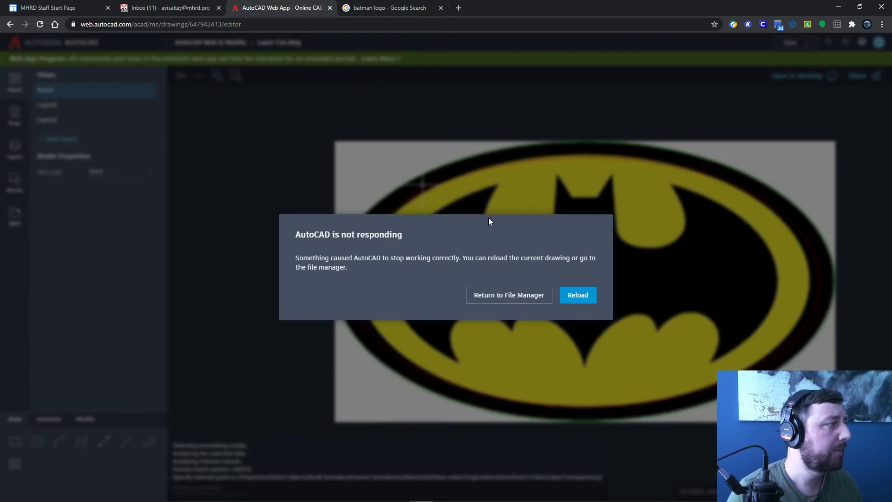
# Step: Reload the unresponsive drawing and confirm the browser reload prompt
pyautogui.click(582, 296)
pyautogui.click(490, 77)
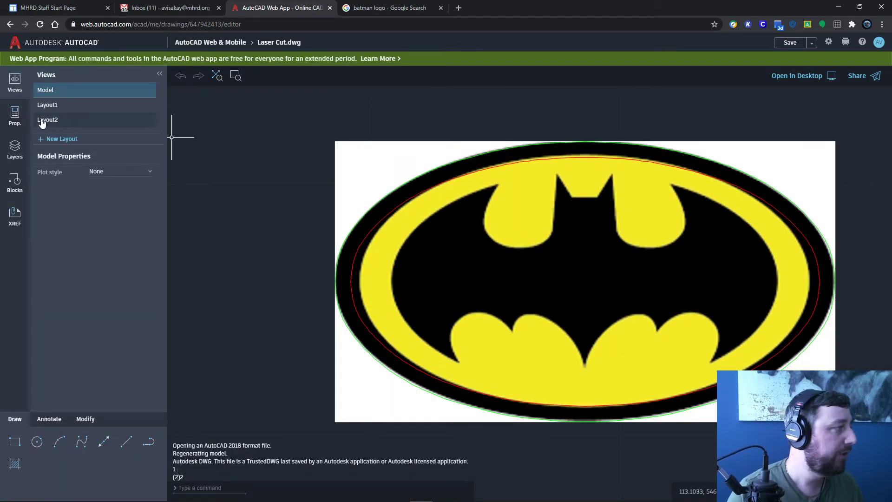
# Step: Turn off layer 0 to hide the image and fill the oval ring with ANSI31 hatch
pyautogui.click(15, 147)
pyautogui.click(134, 90)
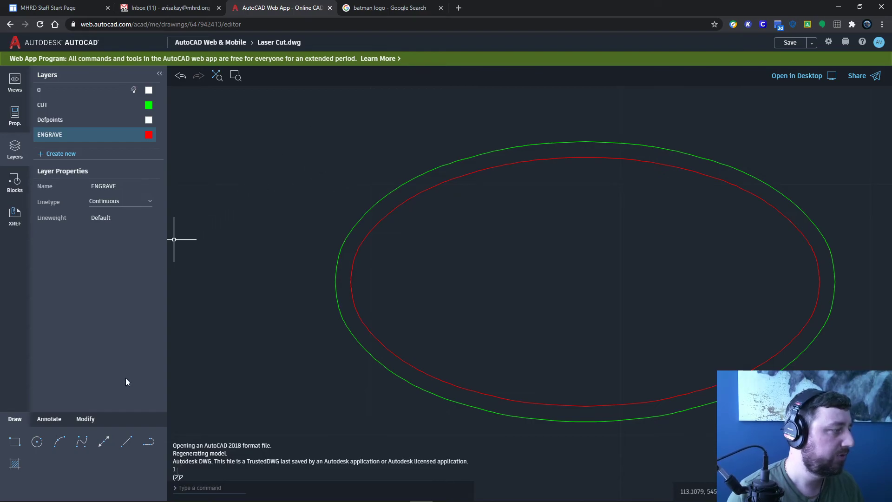
pyautogui.click(22, 471)
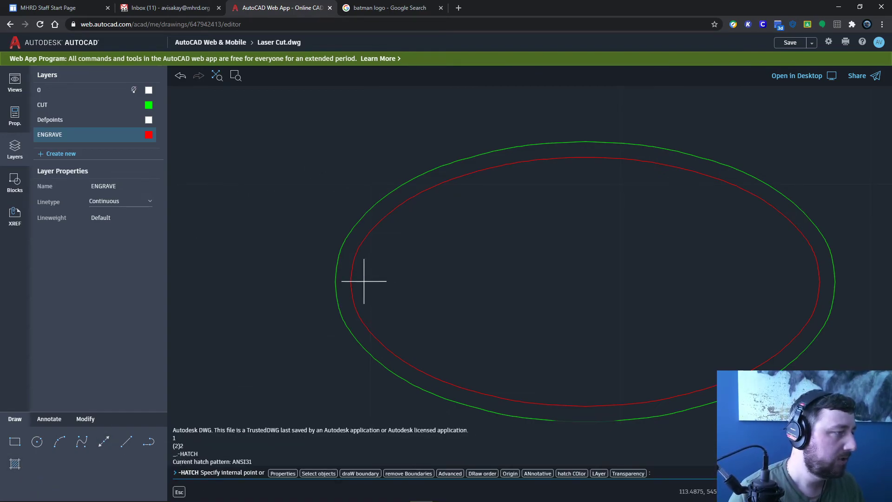
pyautogui.click(347, 260)
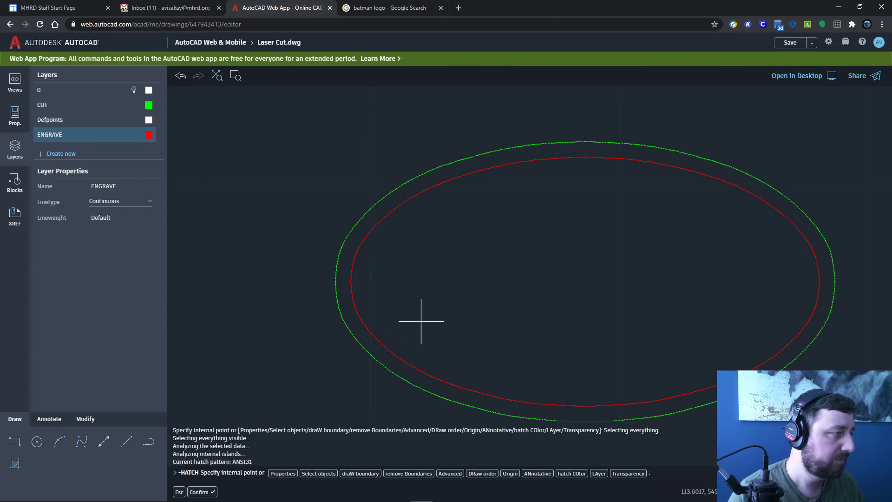
pyautogui.press('Return')
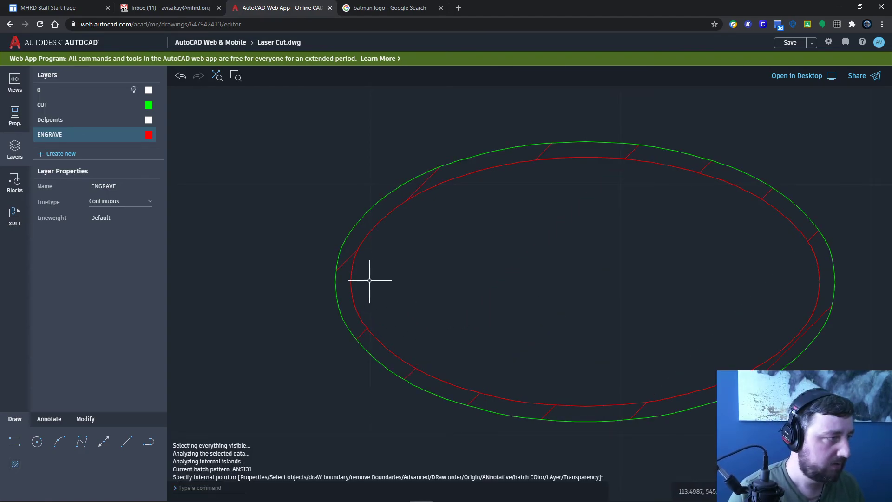
pyautogui.click(344, 262)
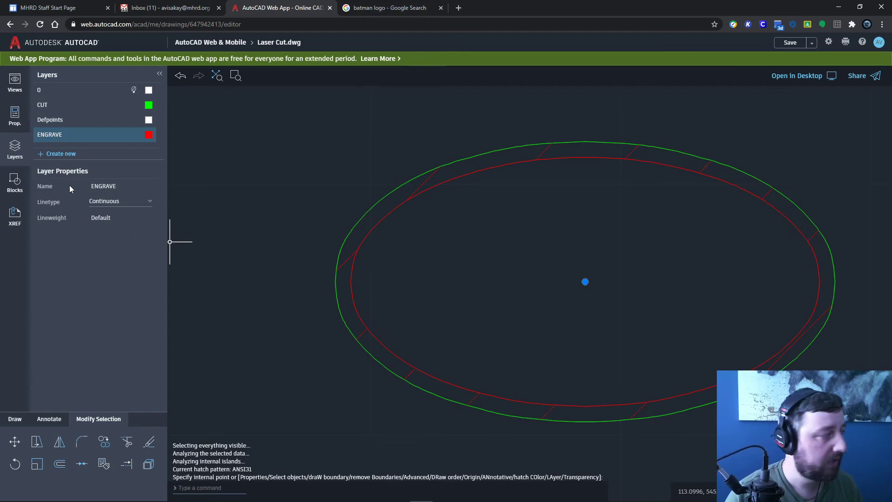
# Step: Change the ring hatch pattern from ANSI31 to SOLID and save Laser Cut.dwg
pyautogui.click(27, 122)
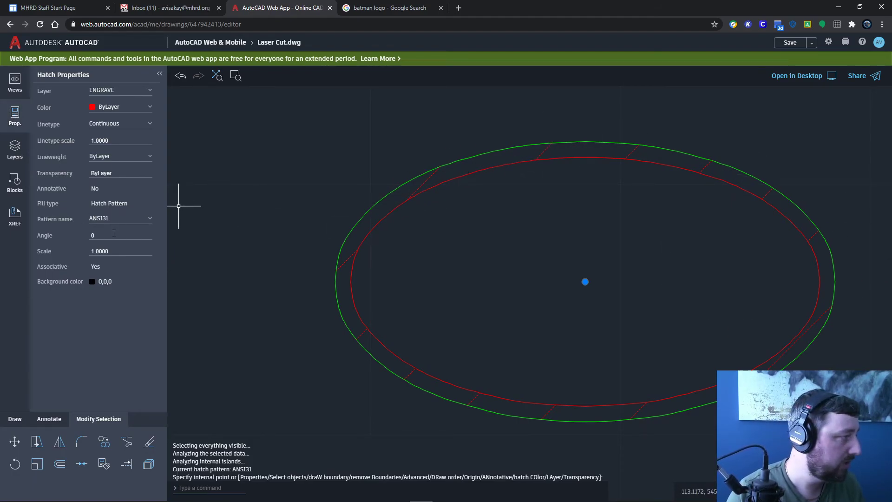
pyautogui.click(103, 220)
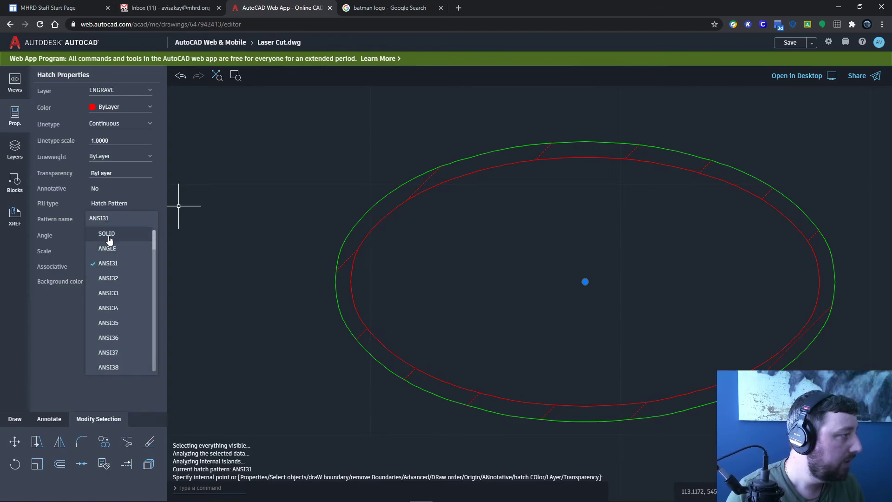
pyautogui.click(107, 234)
pyautogui.click(235, 218)
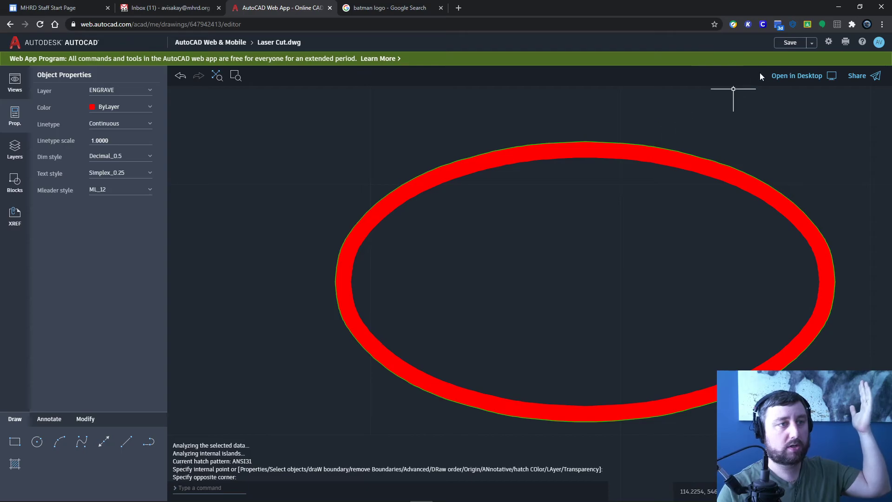
pyautogui.click(796, 43)
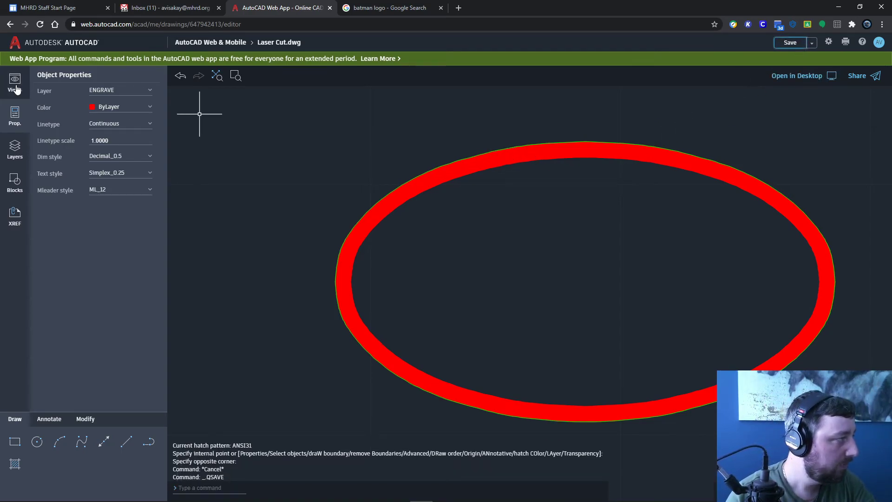
# Step: Toggle the Batman reference image's layer off and on to compare it with the linework
pyautogui.click(15, 149)
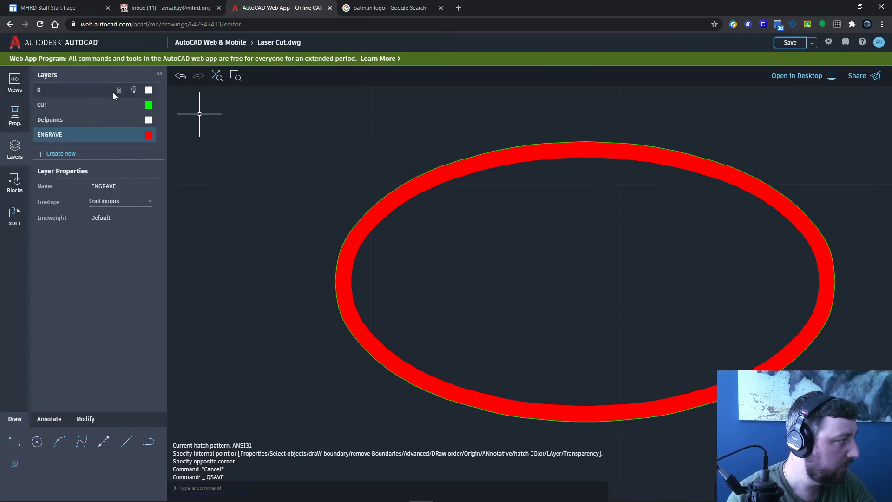
pyautogui.click(133, 91)
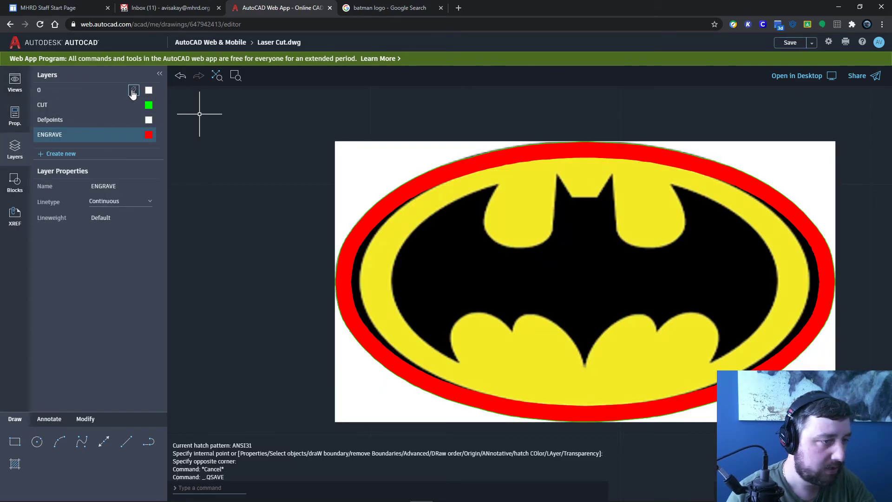
pyautogui.click(134, 91)
pyautogui.click(133, 91)
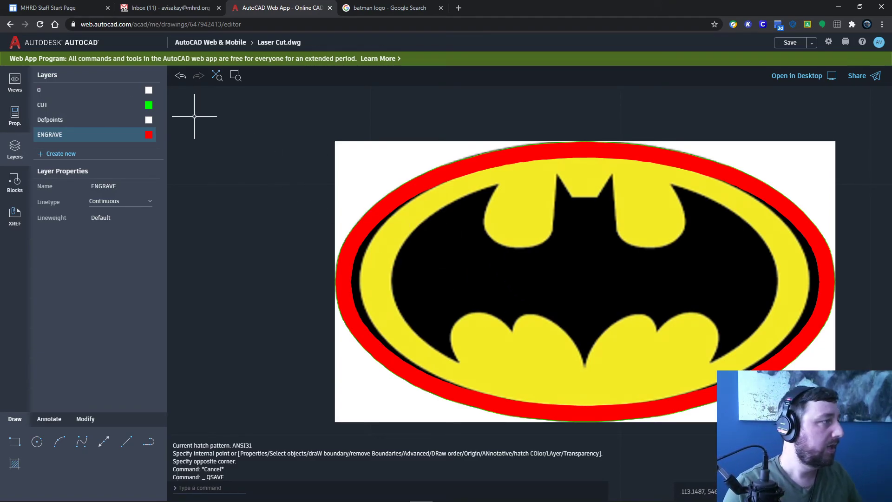
# Step: Leave the drawing, dismiss the unsaved-changes warning and save Laser Cut.dwg
pyautogui.click(87, 41)
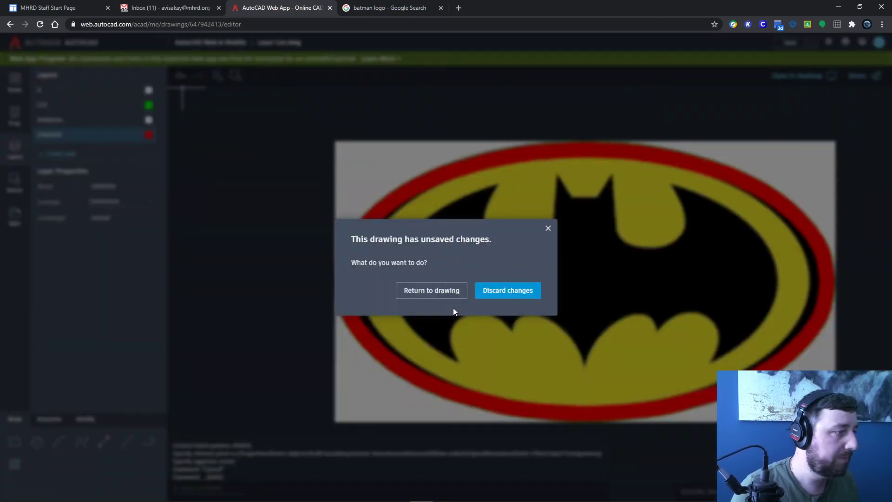
pyautogui.click(550, 231)
pyautogui.click(790, 42)
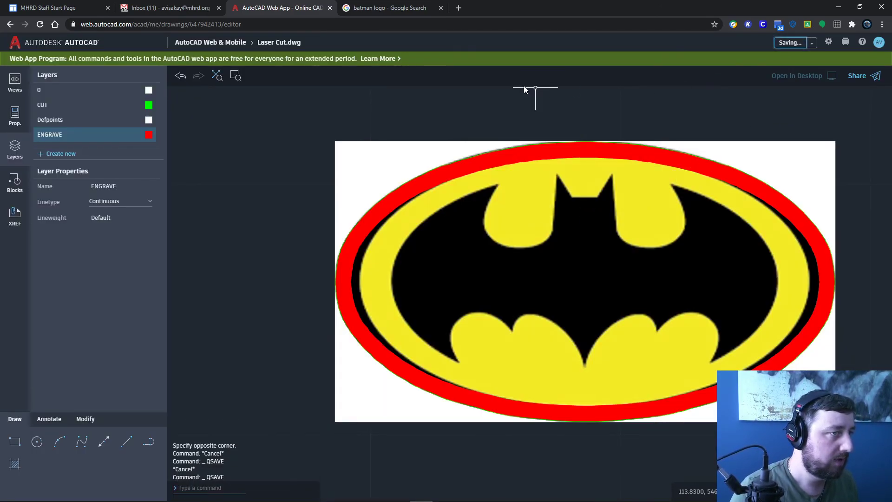
# Step: Open Mobile .dwg from the file list and pan to its left side
pyautogui.click(61, 45)
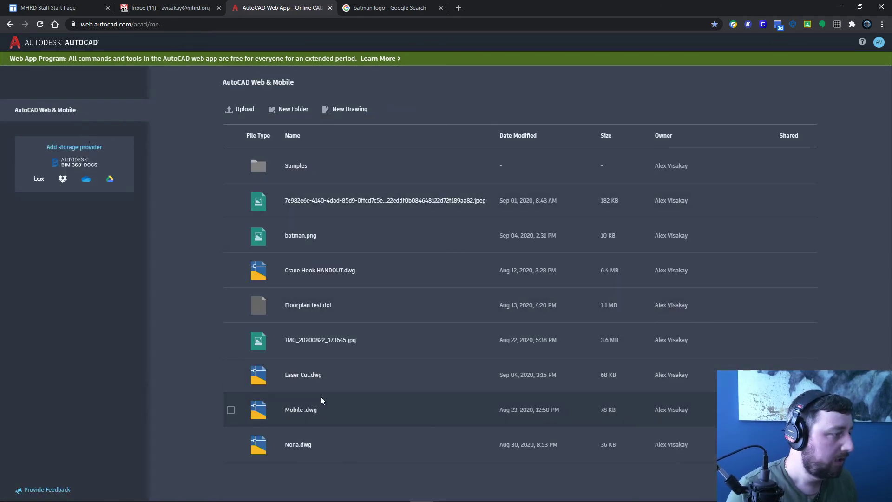
pyautogui.click(291, 412)
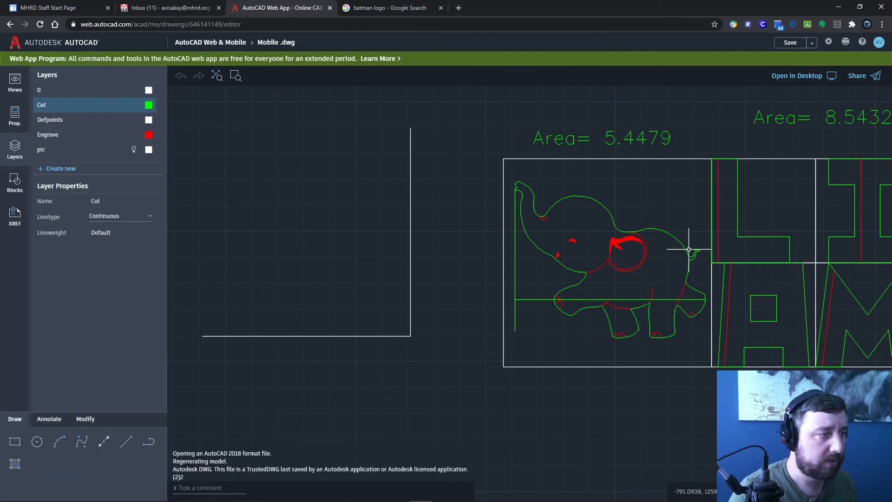
pyautogui.moveTo(689, 249); pyautogui.dragTo(610, 265, button='middle')
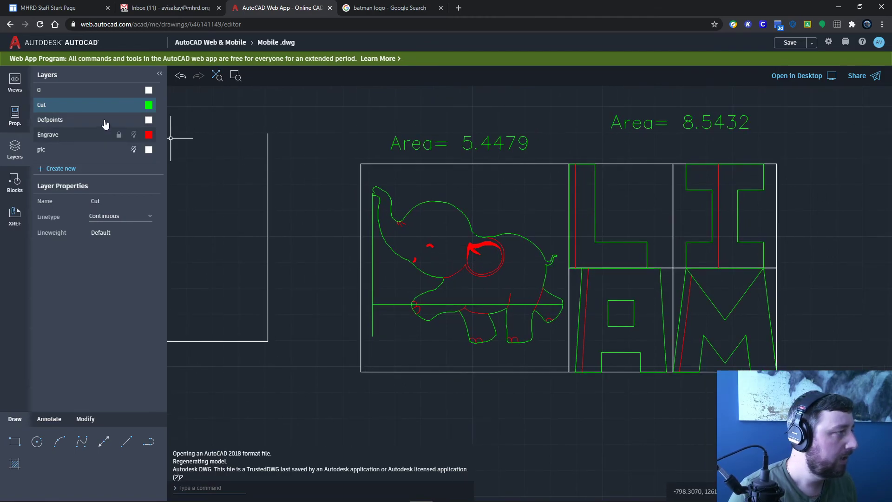
# Step: Show the pic layer's photo and delete the two stray green lines crossing the elephant
pyautogui.click(133, 149)
pyautogui.scroll(5, 479, 223)
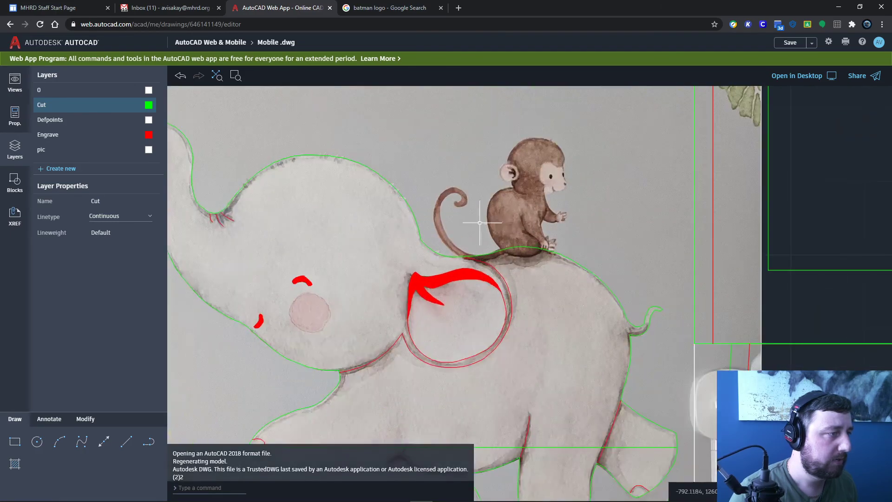
pyautogui.moveTo(450, 231)
pyautogui.mouseDown(button='middle')
pyautogui.moveTo(594, 198)
pyautogui.moveTo(598, 149)
pyautogui.mouseUp(button='middle')
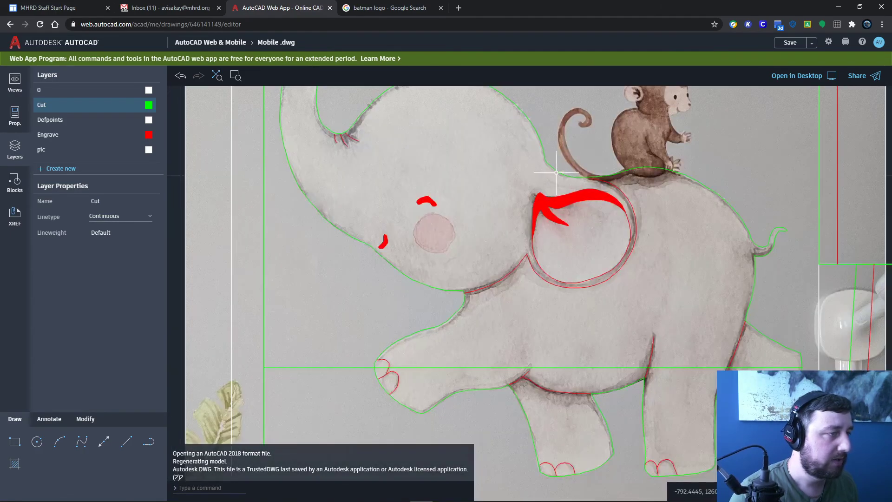
pyautogui.moveTo(557, 172)
pyautogui.mouseDown(button='middle')
pyautogui.moveTo(542, 219)
pyautogui.moveTo(564, 253)
pyautogui.moveTo(529, 237)
pyautogui.moveTo(503, 145)
pyautogui.moveTo(582, 142)
pyautogui.mouseUp(button='middle')
pyautogui.click(339, 344)
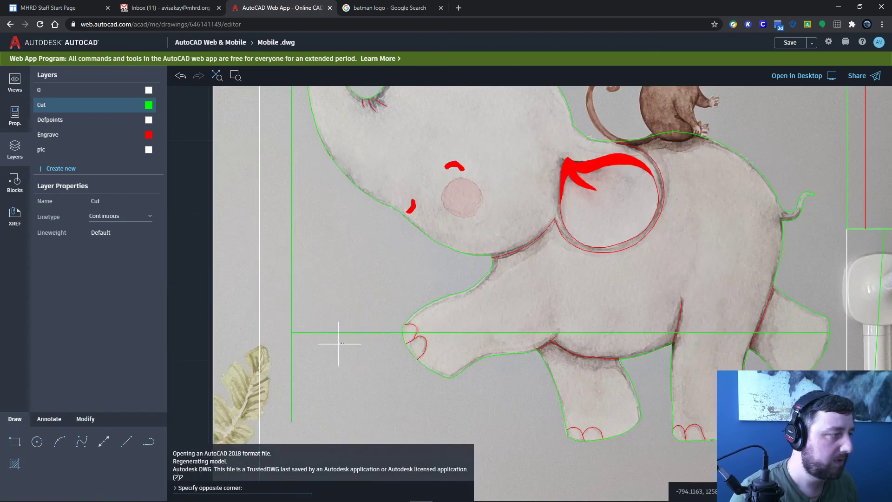
pyautogui.click(259, 295)
pyautogui.press('Delete')
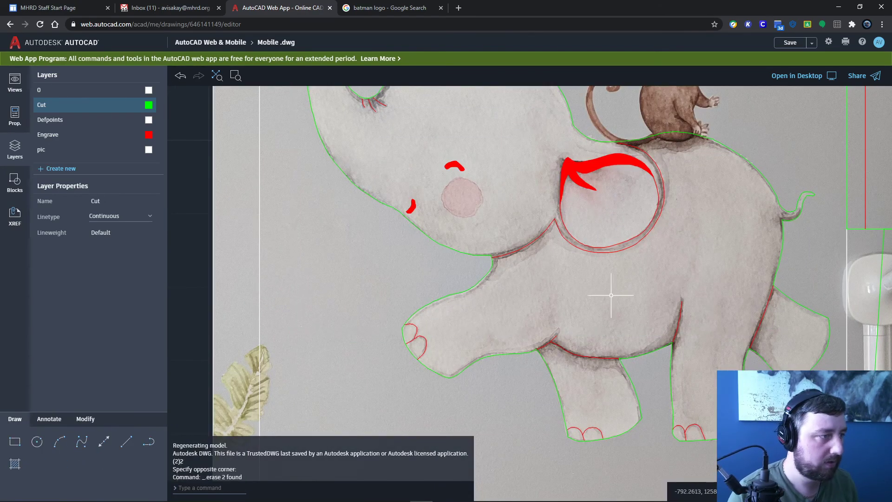
# Step: Pan across the elephant's trunk, monkey and body to check the remaining outline
pyautogui.moveTo(612, 295); pyautogui.dragTo(515, 317, button='middle')
pyautogui.moveTo(548, 224)
pyautogui.mouseDown(button='middle')
pyautogui.moveTo(557, 323)
pyautogui.moveTo(564, 316)
pyautogui.mouseUp(button='middle')
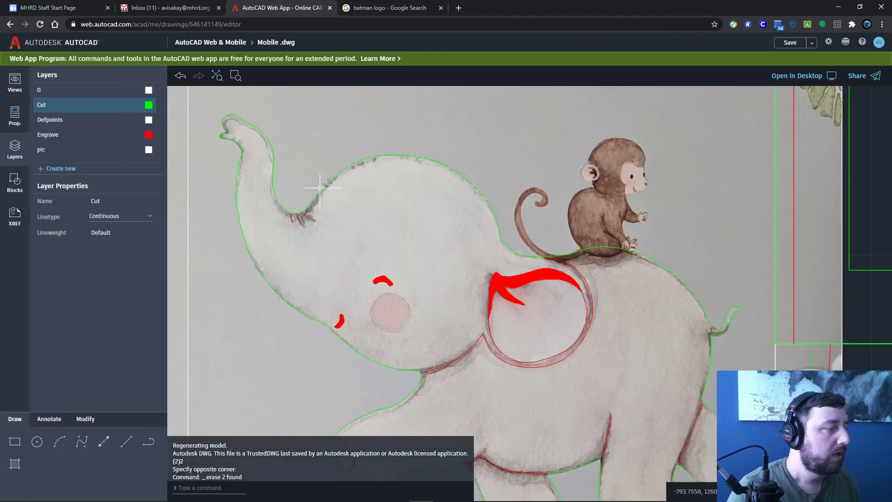
pyautogui.moveTo(478, 261)
pyautogui.mouseDown(button='middle')
pyautogui.moveTo(441, 152)
pyautogui.moveTo(454, 183)
pyautogui.mouseUp(button='middle')
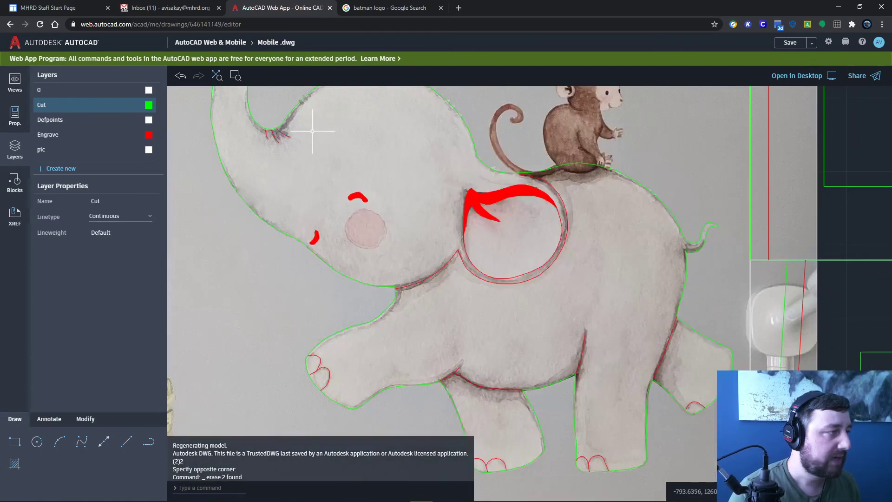
pyautogui.moveTo(325, 160); pyautogui.dragTo(363, 160, button='middle')
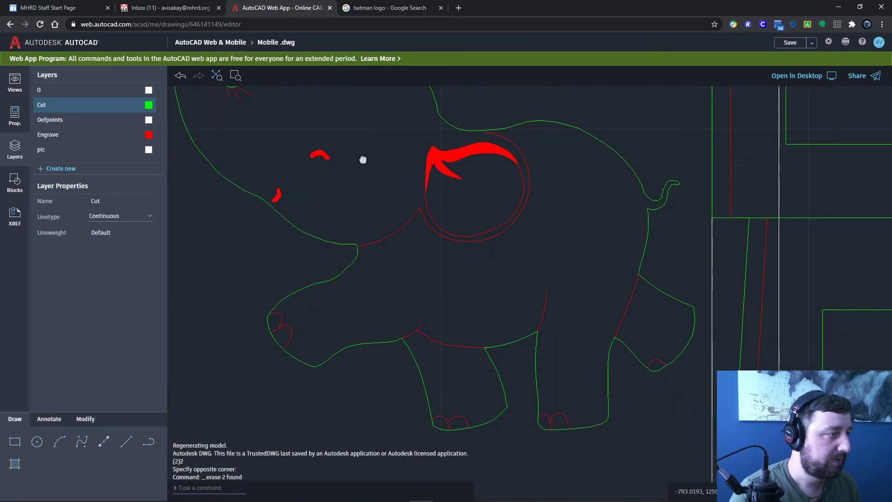
pyautogui.moveTo(494, 210)
pyautogui.mouseDown(button='middle')
pyautogui.moveTo(471, 202)
pyautogui.moveTo(481, 230)
pyautogui.mouseUp(button='middle')
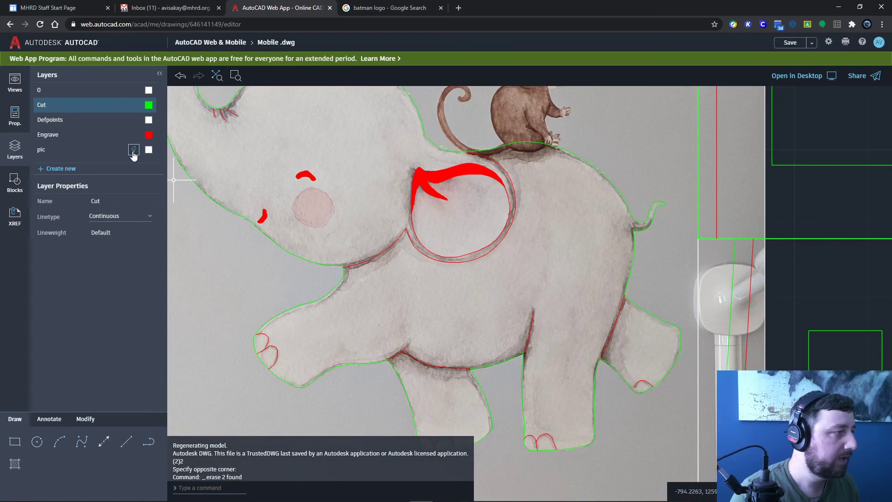
# Step: Toggle the pic and Engrave layers off and on to compare the linework with the photo
pyautogui.click(133, 149)
pyautogui.click(133, 150)
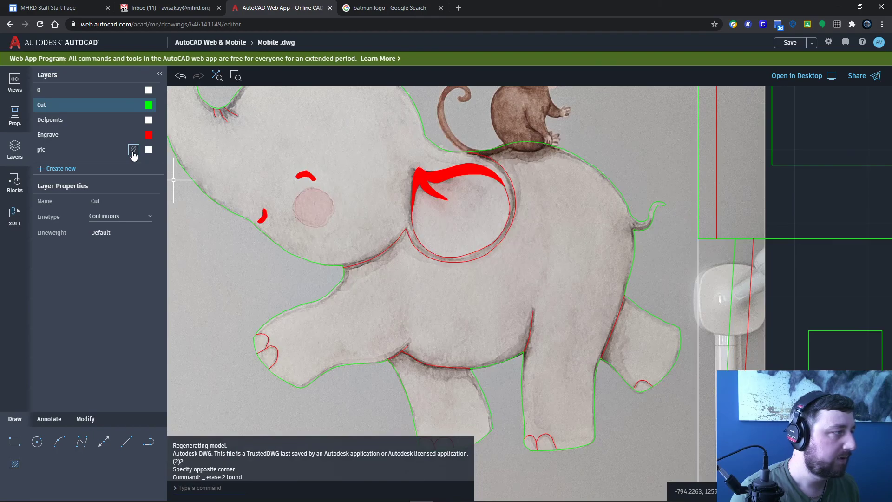
pyautogui.click(133, 134)
pyautogui.click(133, 134)
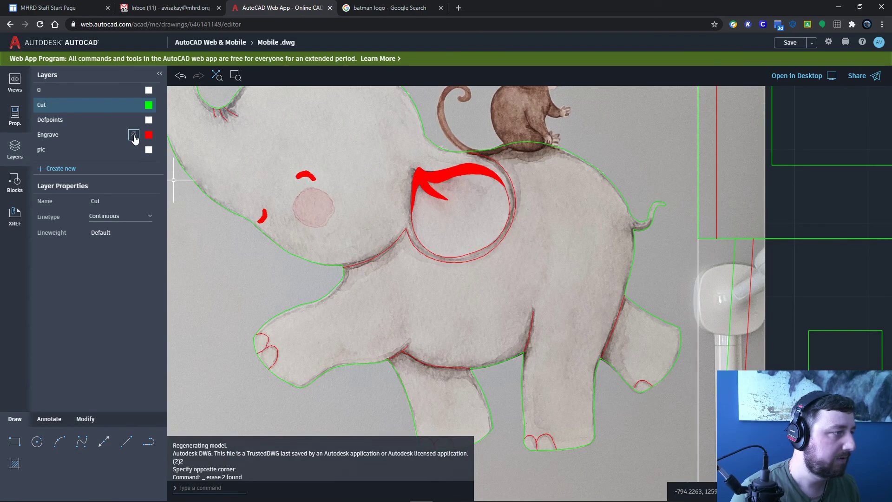
pyautogui.click(134, 135)
pyautogui.click(133, 135)
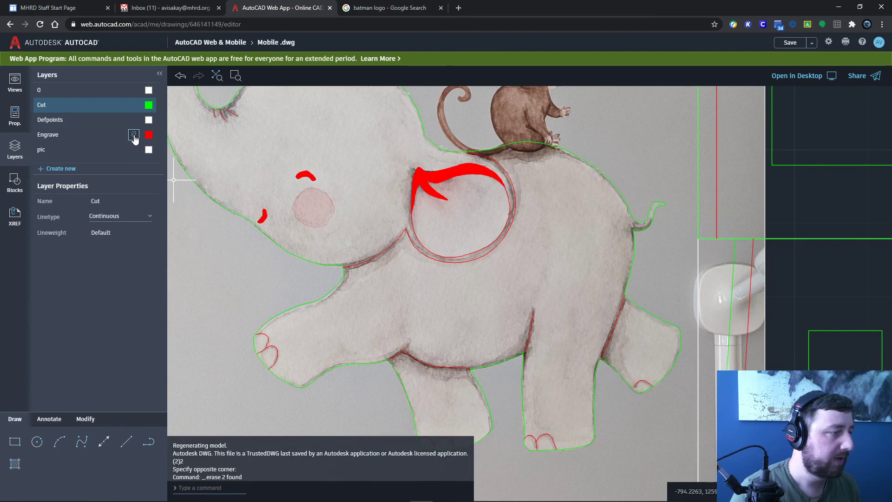
pyautogui.click(133, 135)
pyautogui.click(134, 135)
pyautogui.click(134, 135)
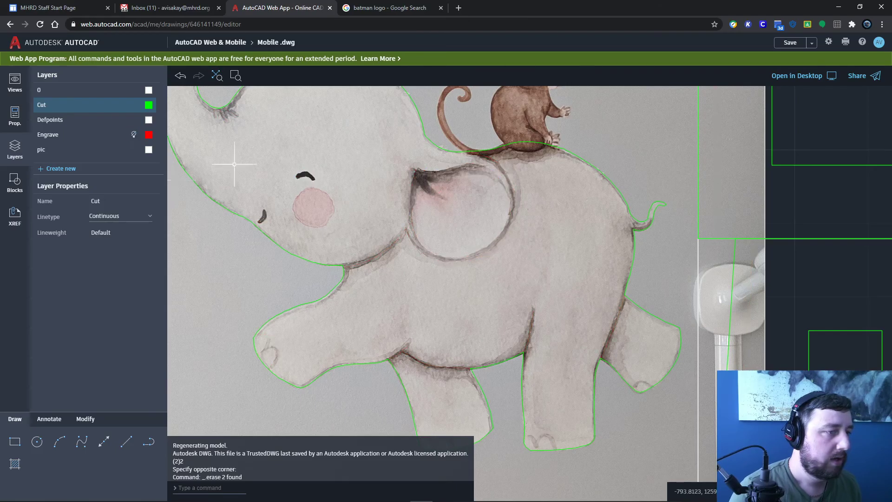
pyautogui.click(134, 135)
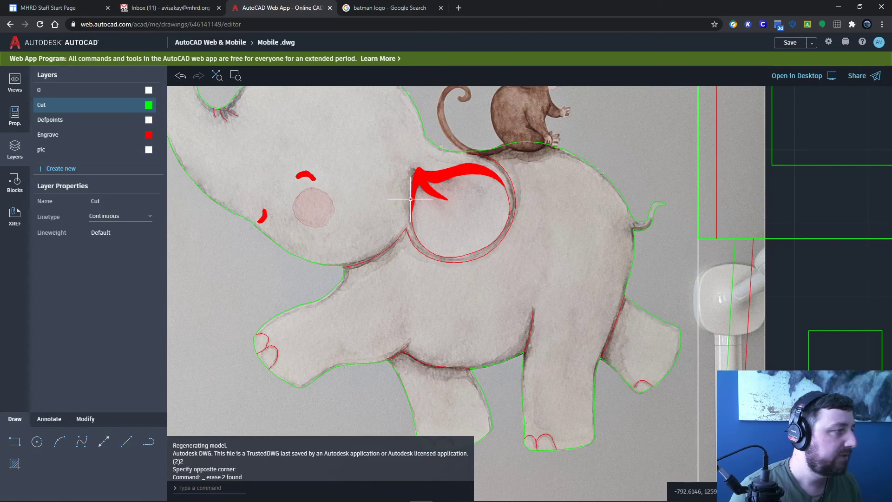
pyautogui.scroll(-3, 405, 255)
pyautogui.scroll(-3, 400, 260)
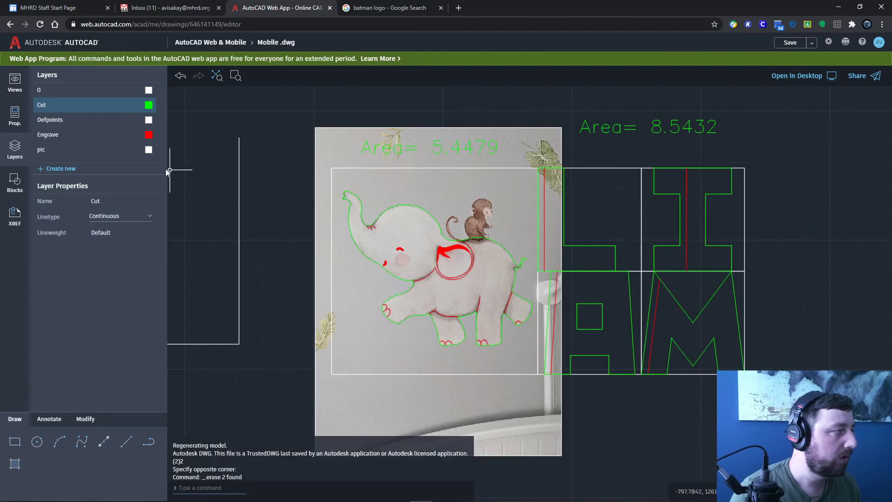
# Step: Hide the pic layer's elephant photo, centre the view on the elephant and save Mobile .dwg
pyautogui.click(134, 150)
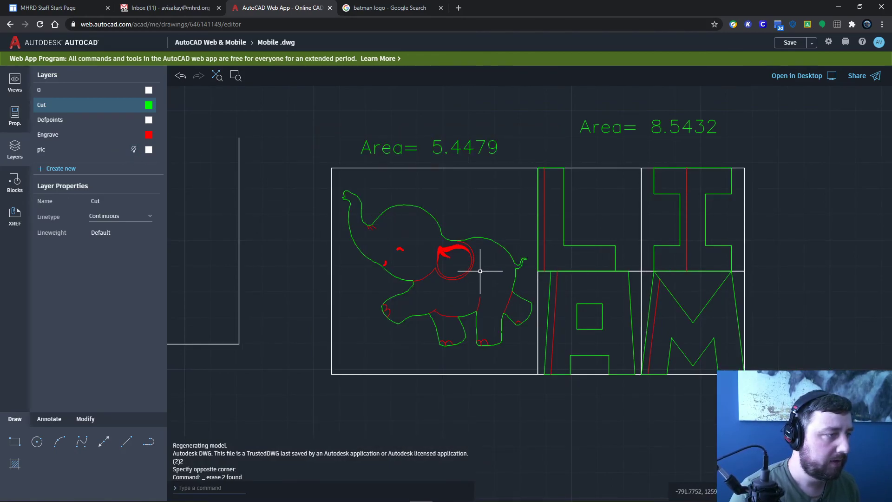
pyautogui.moveTo(484, 253); pyautogui.dragTo(569, 255, button='middle')
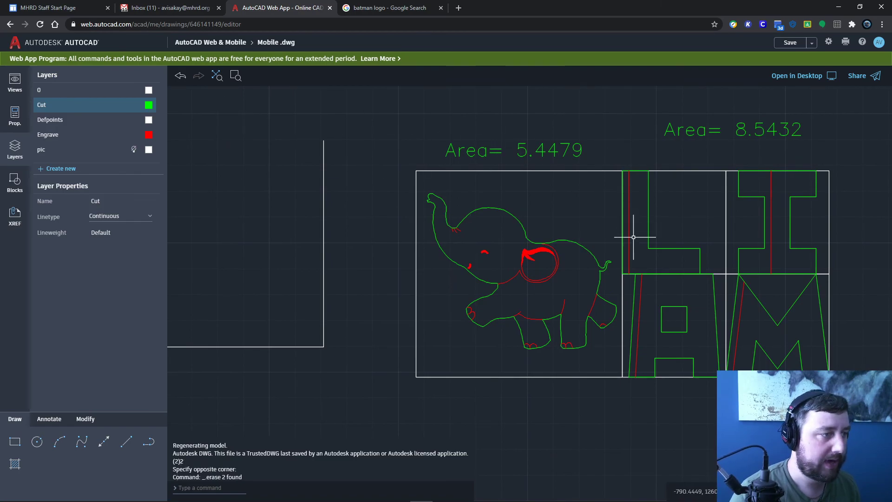
pyautogui.scroll(1, 599, 240)
pyautogui.scroll(1, 600, 241)
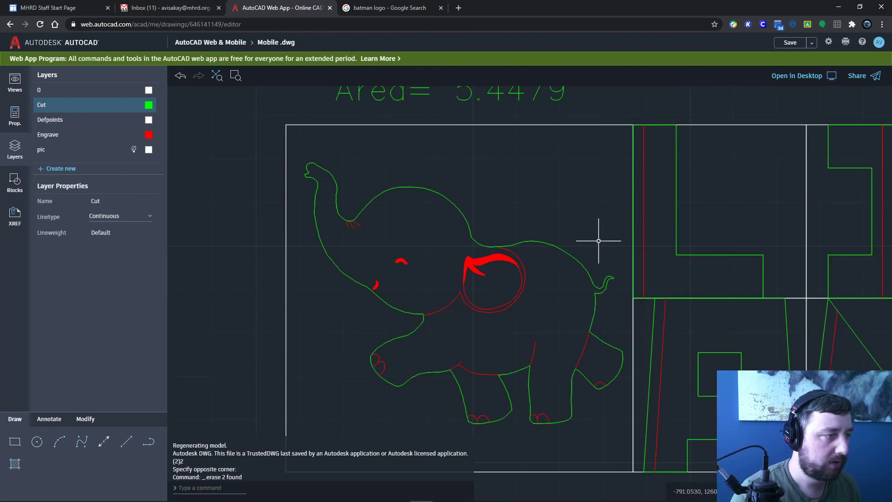
pyautogui.moveTo(593, 243)
pyautogui.mouseDown(button='middle')
pyautogui.moveTo(668, 172)
pyautogui.moveTo(700, 204)
pyautogui.mouseUp(button='middle')
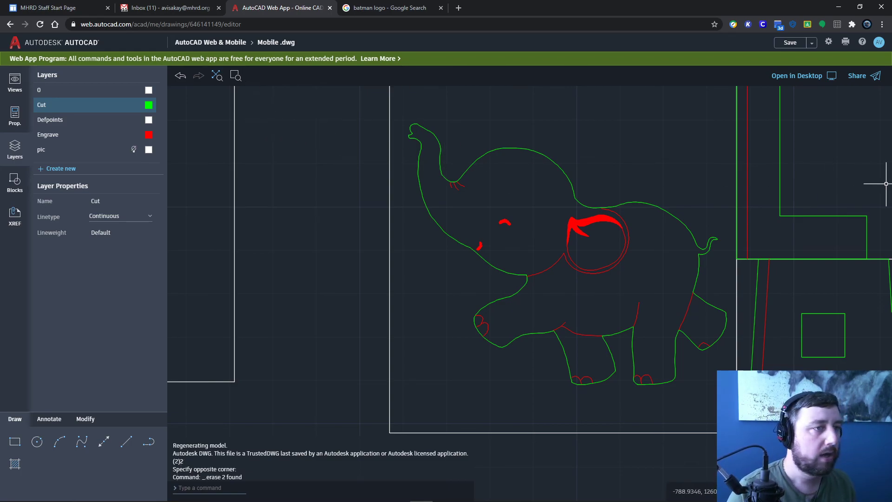
pyautogui.click(789, 42)
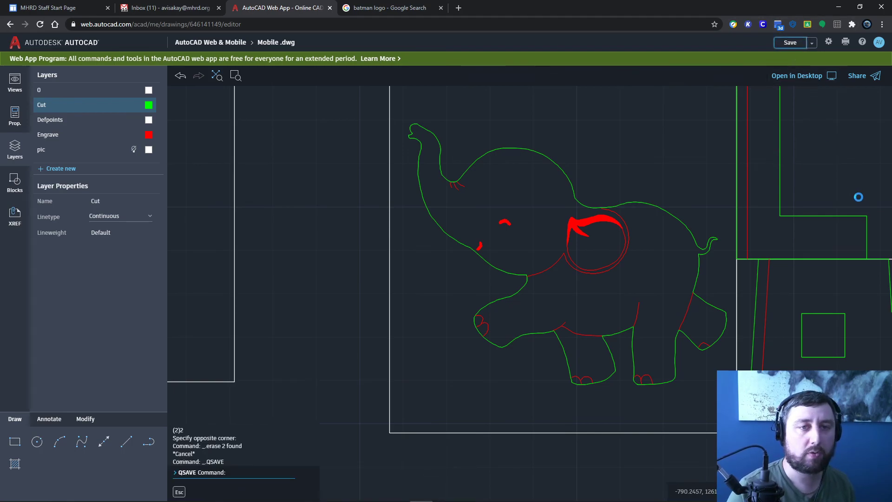